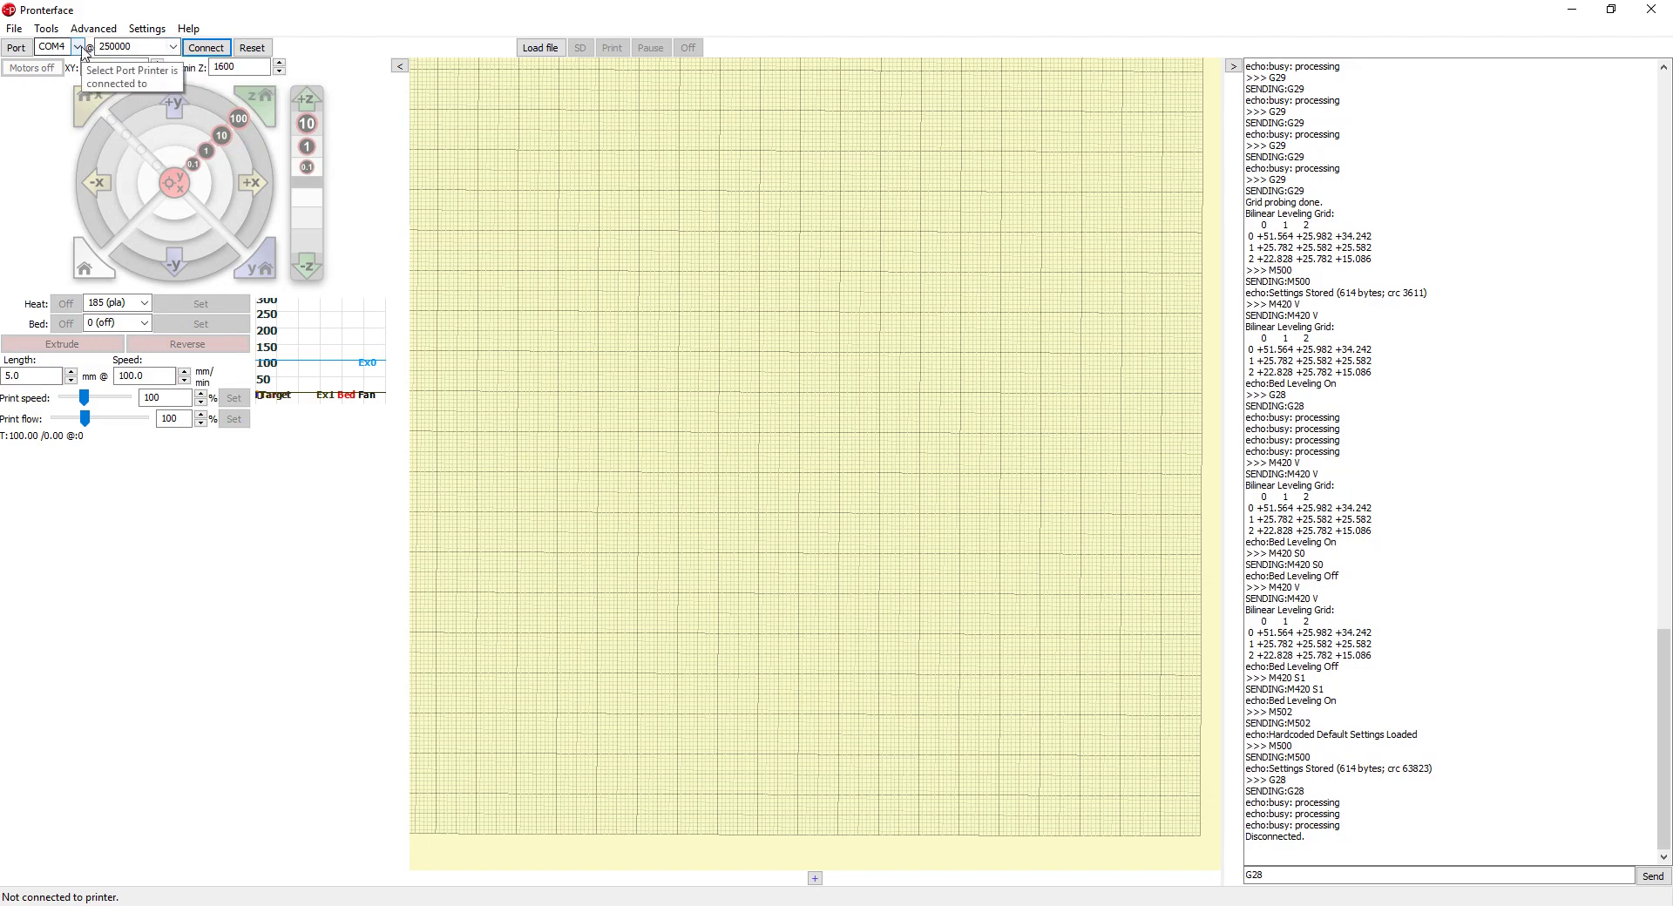
Connect to the printer on COM4 at 250000 baud.
click(173, 47)
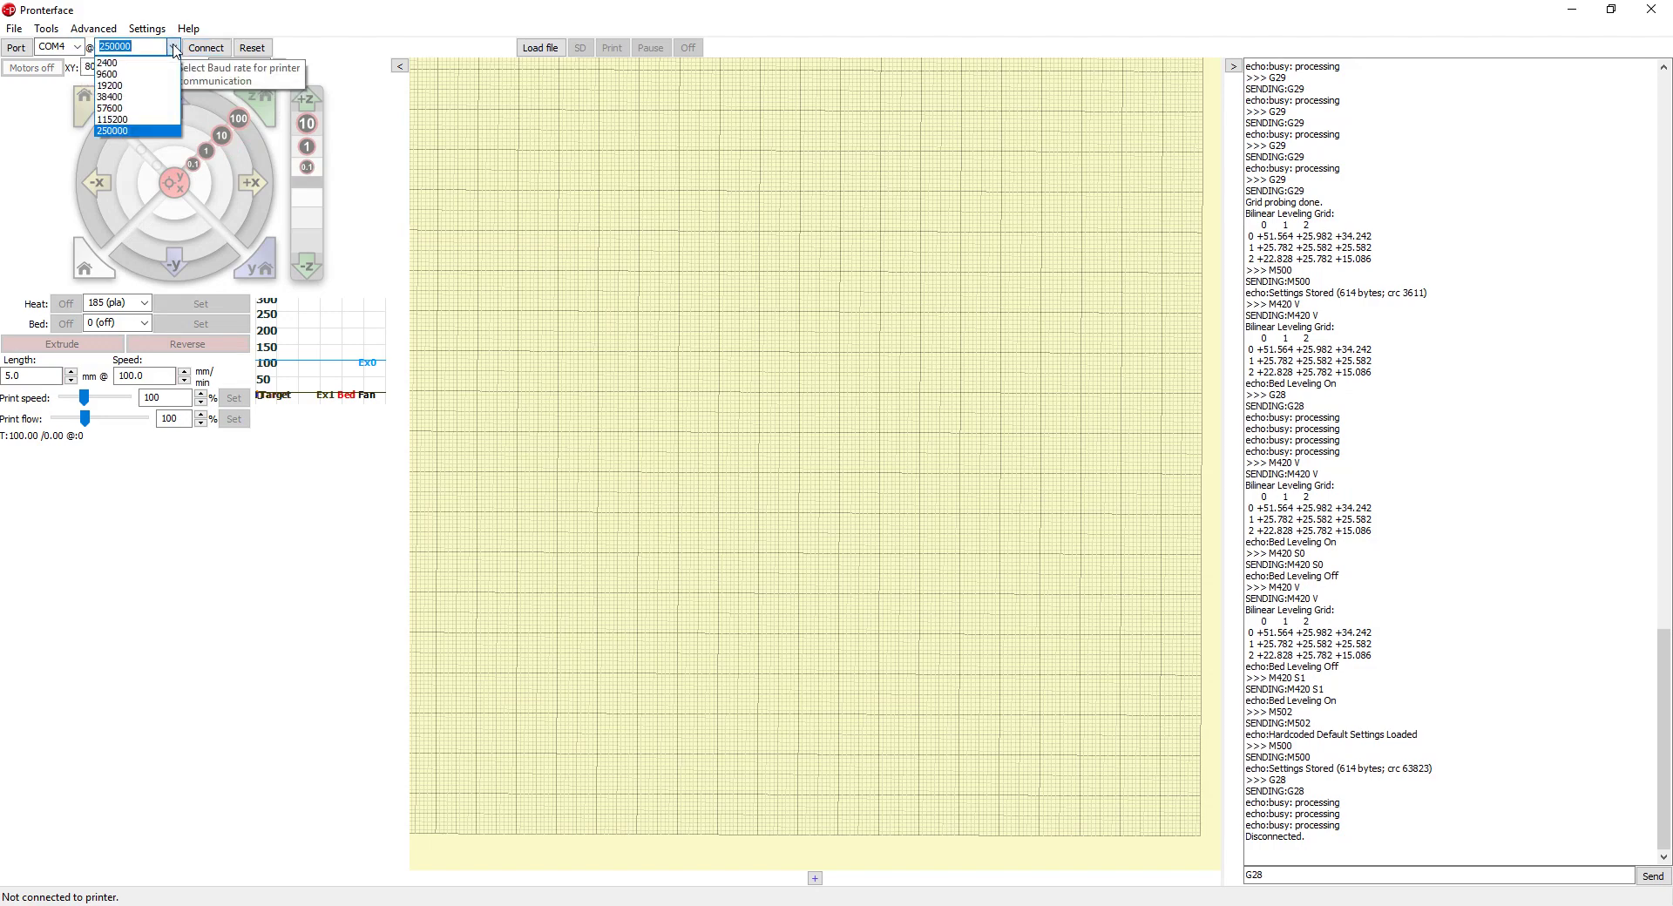
click(175, 50)
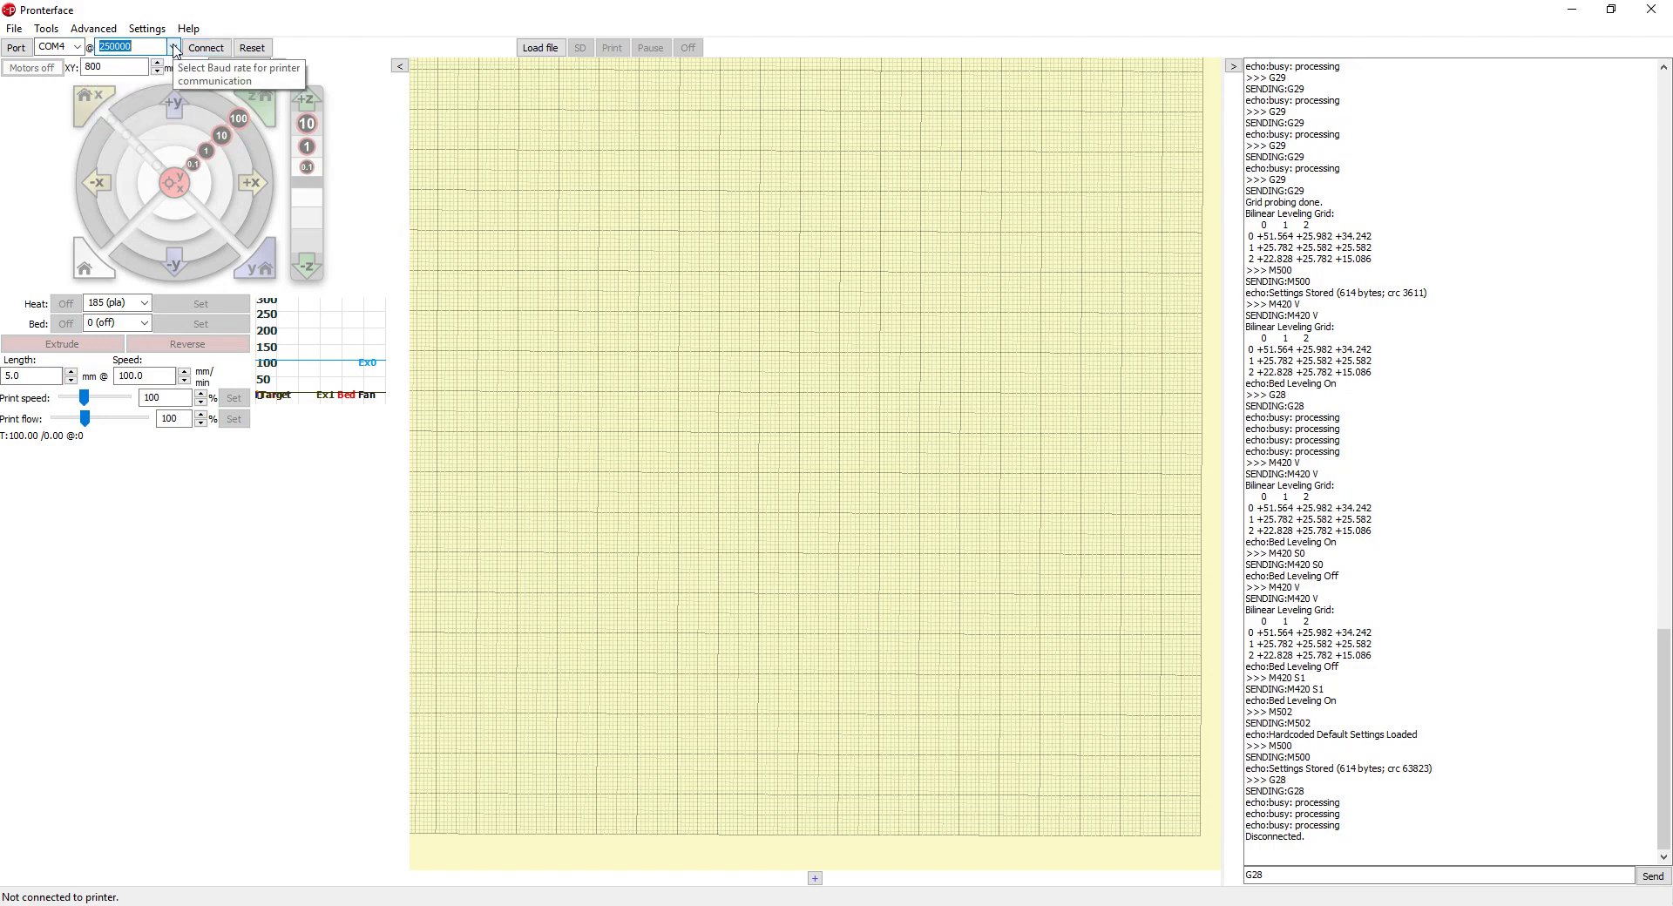
click(223, 53)
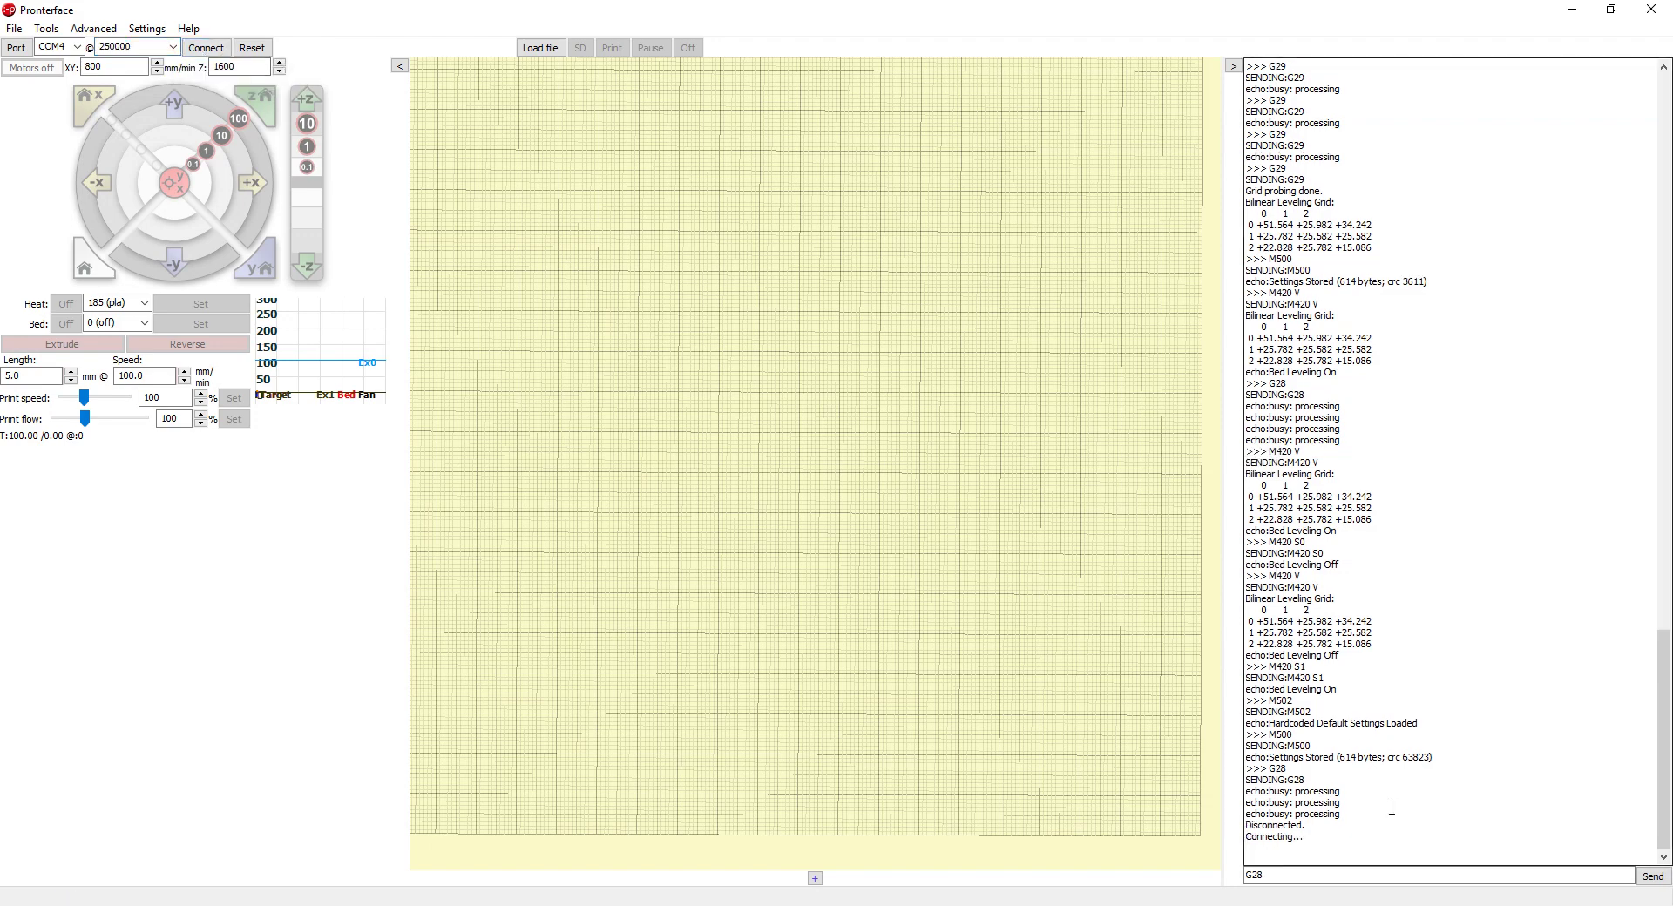
Collapse and restore the console log, then resize it narrower than before.
click(1235, 69)
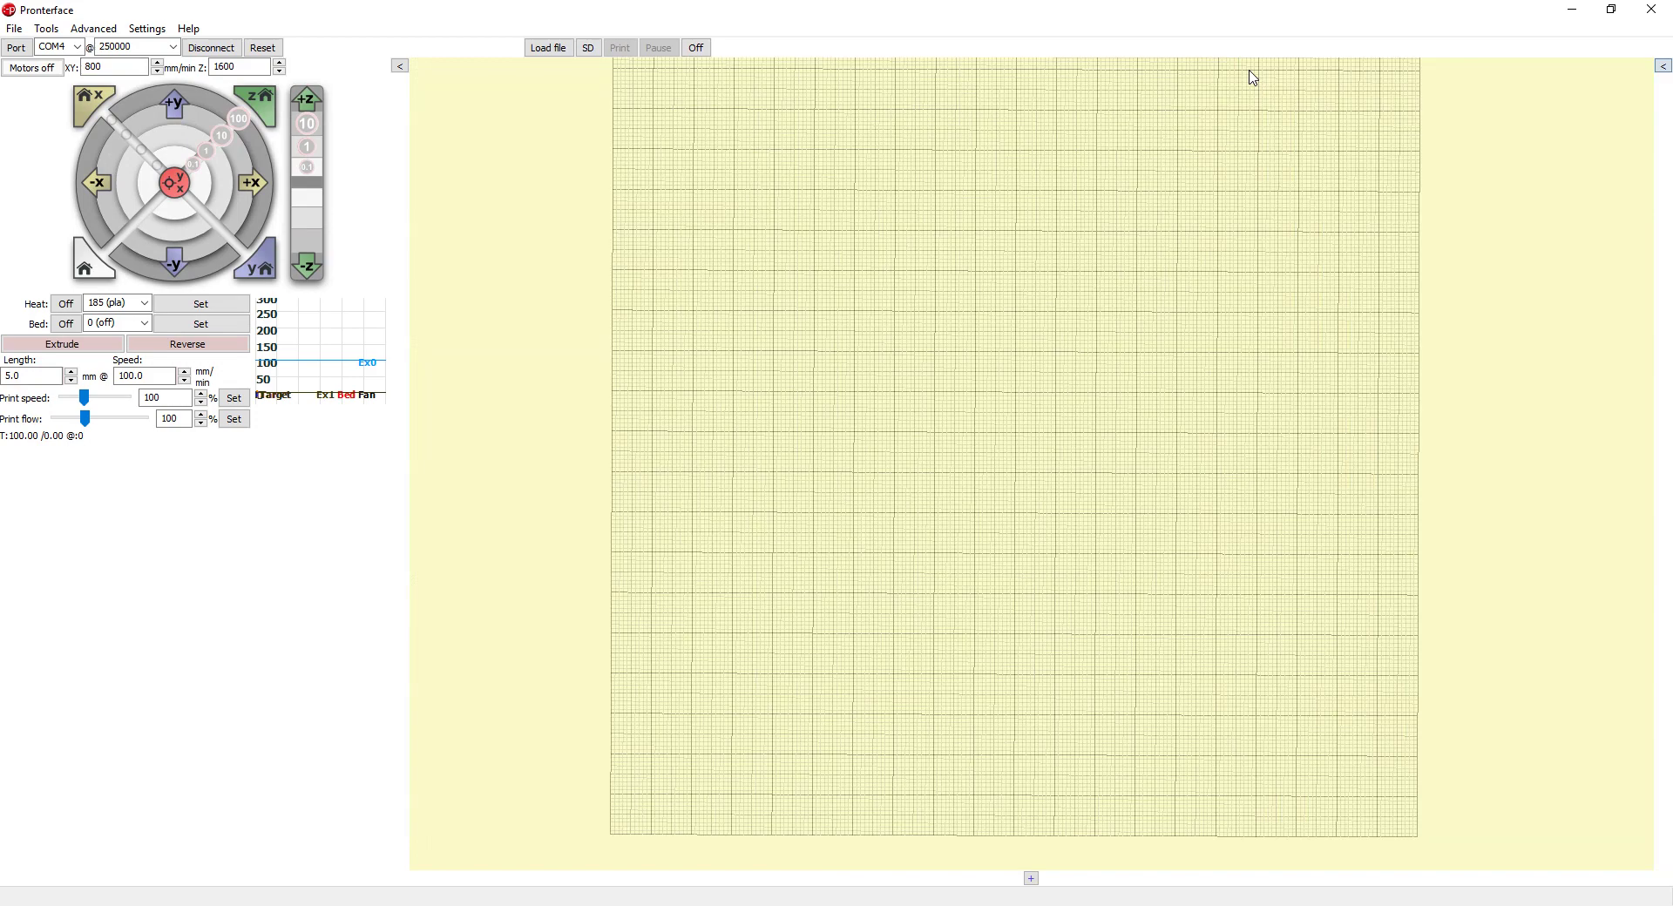
click(1663, 66)
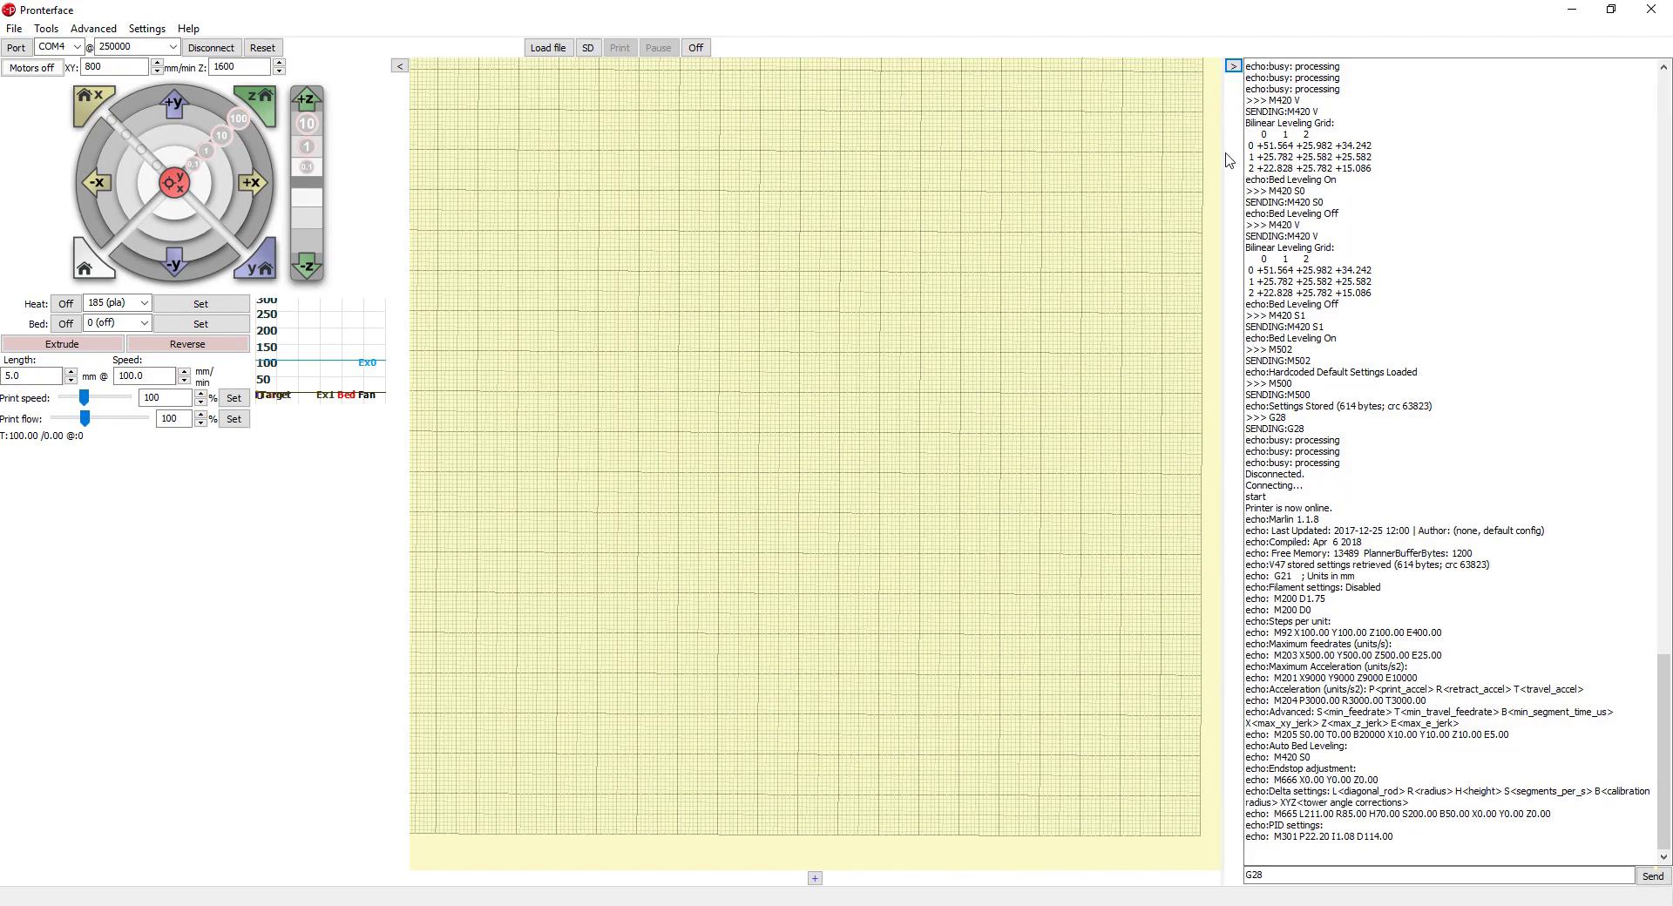
drag(1487, 185, 1333, 237)
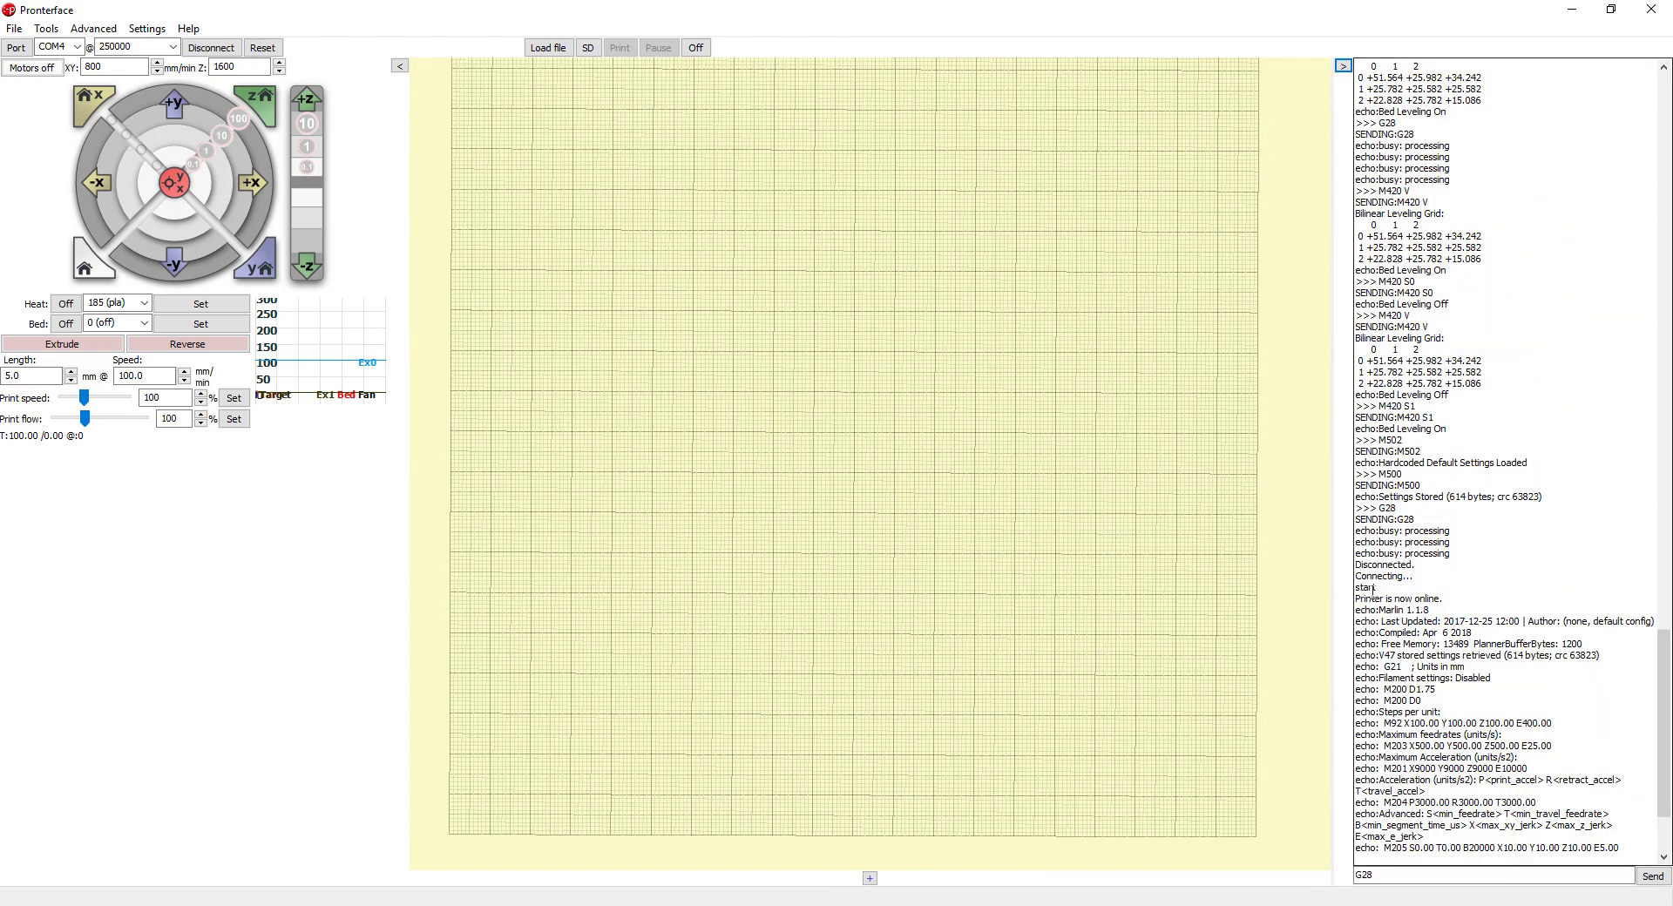
drag(1333, 588, 1299, 602)
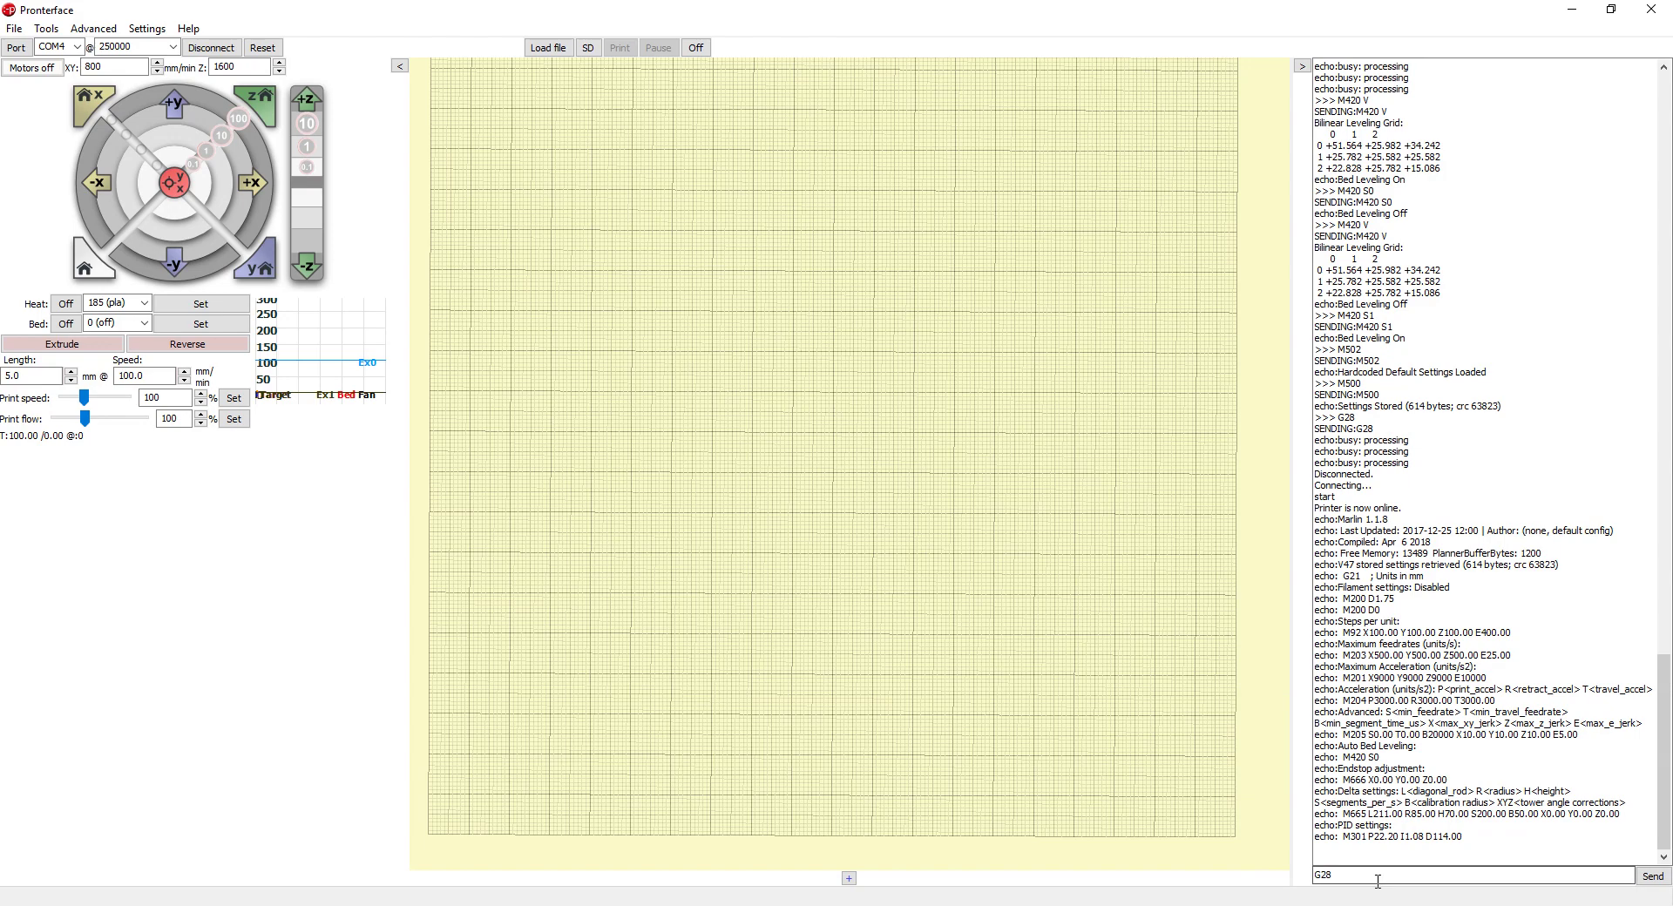
Send M502 to load the printer's hardcoded default settings.
drag(1371, 878, 1290, 869)
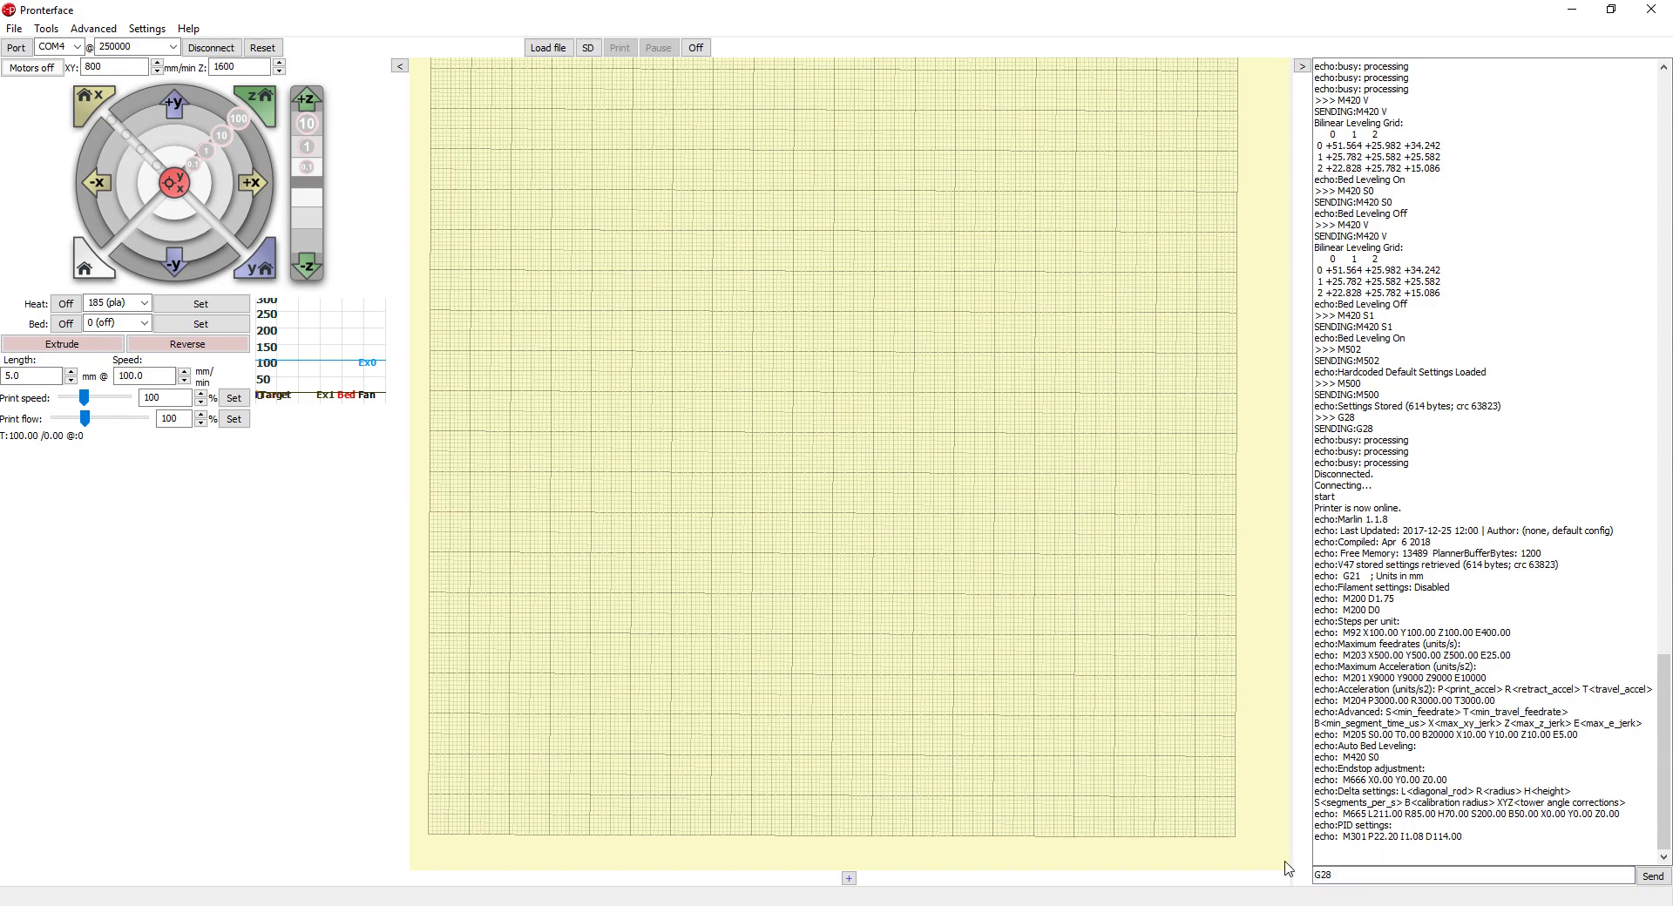
click(1347, 874)
key(BackSpace)
key(BackSpace)
key(BackSpace)
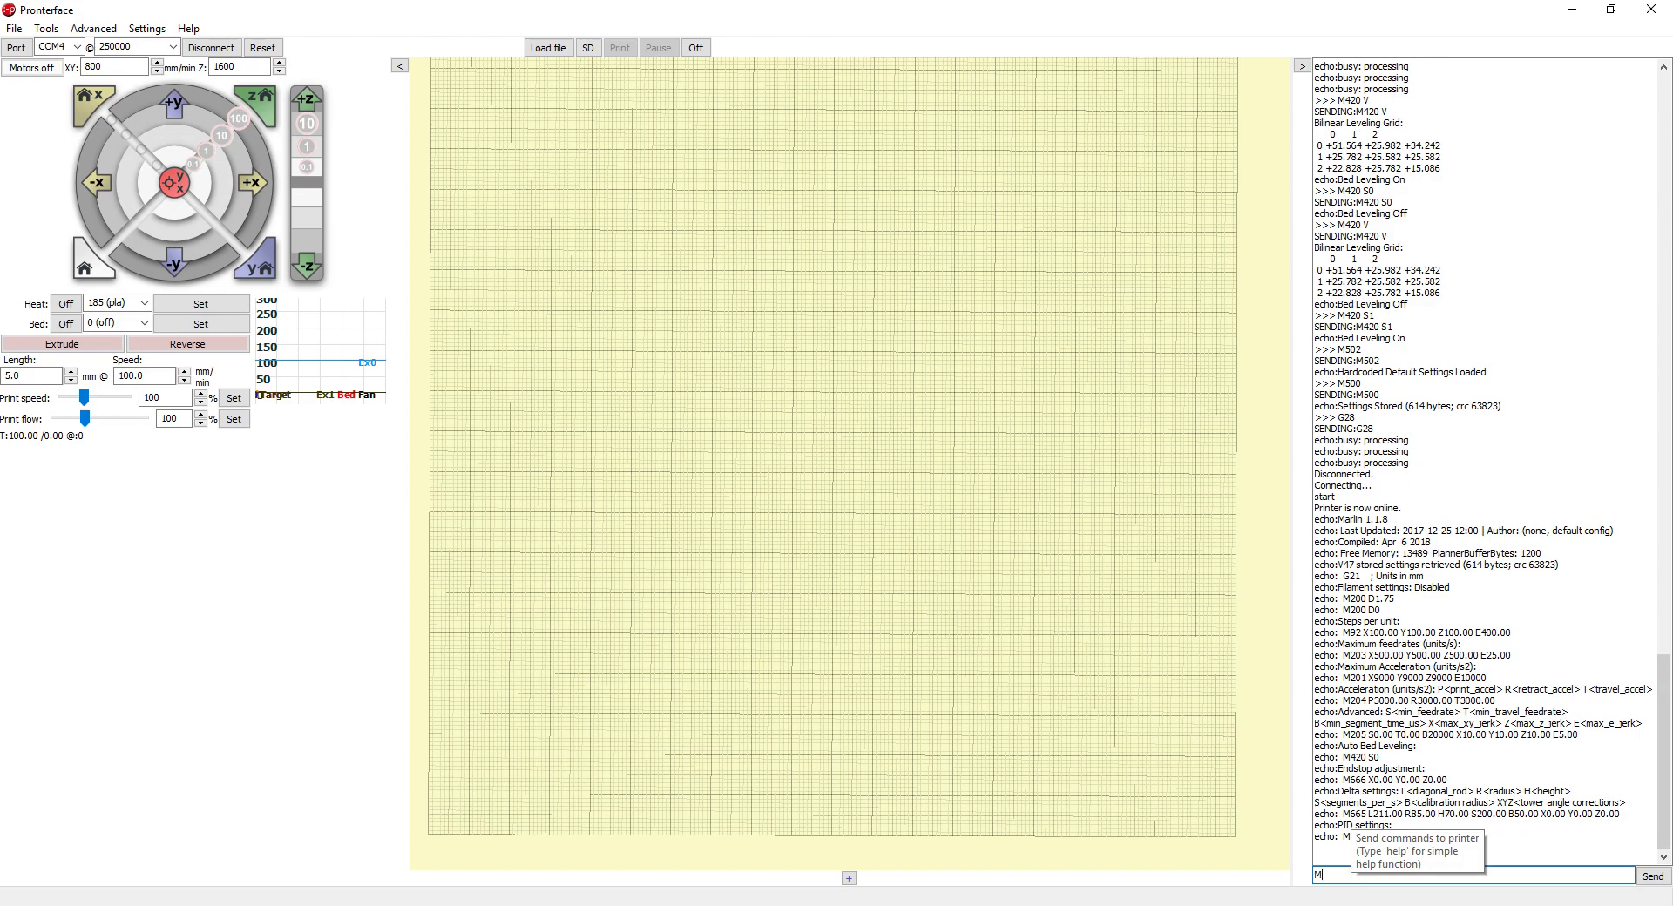
text(M502)
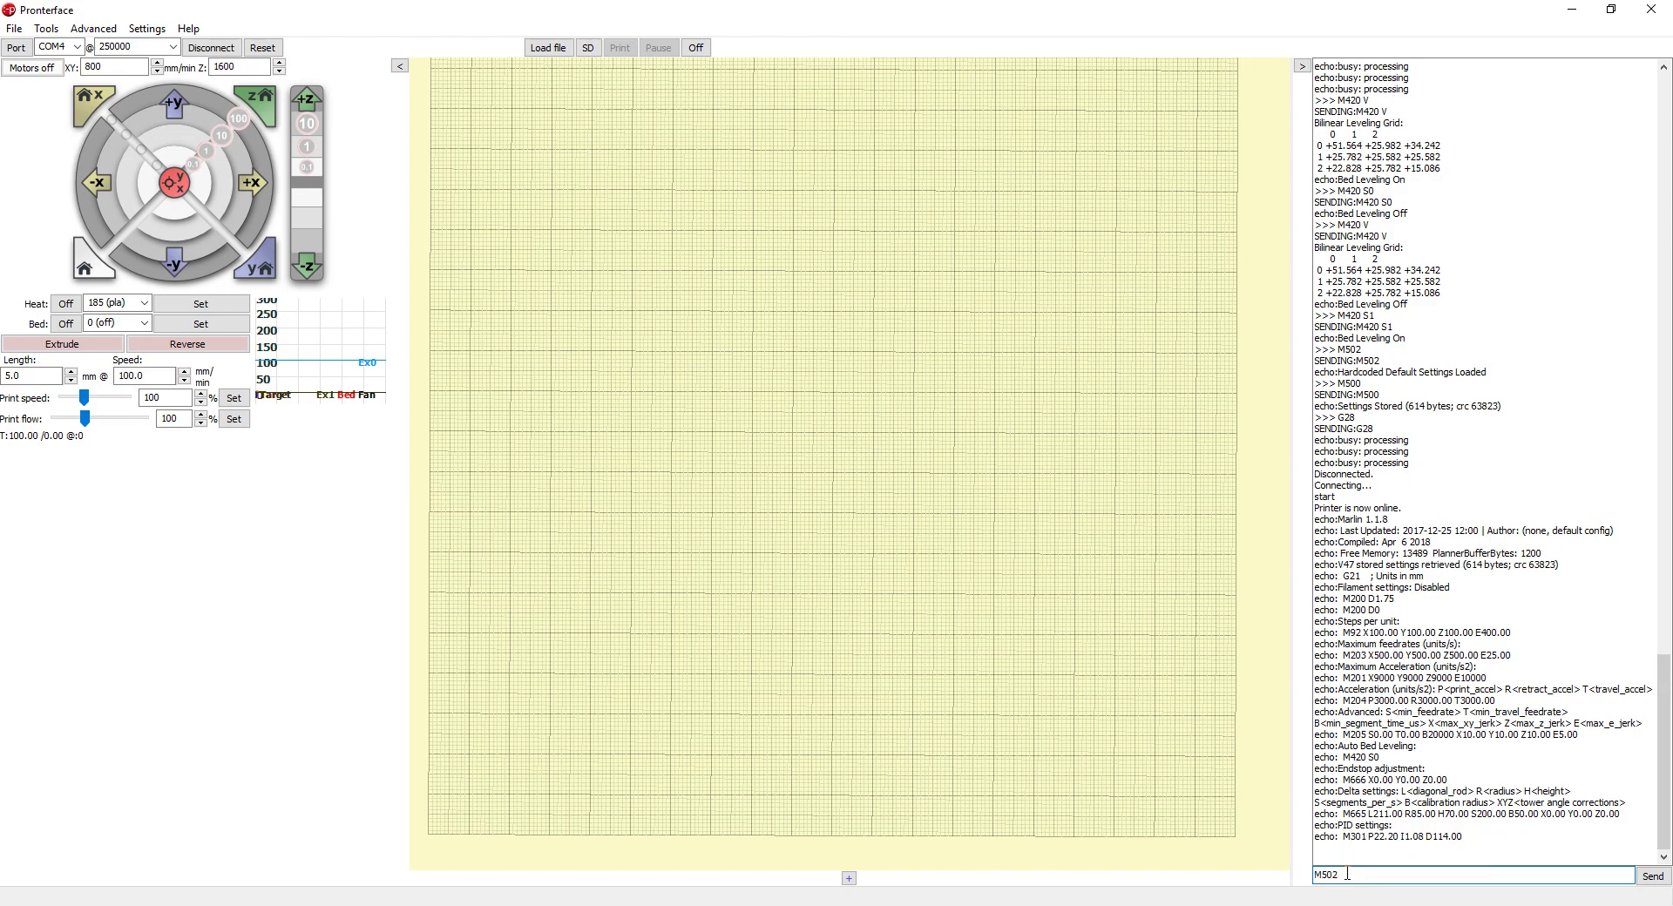
key(Return)
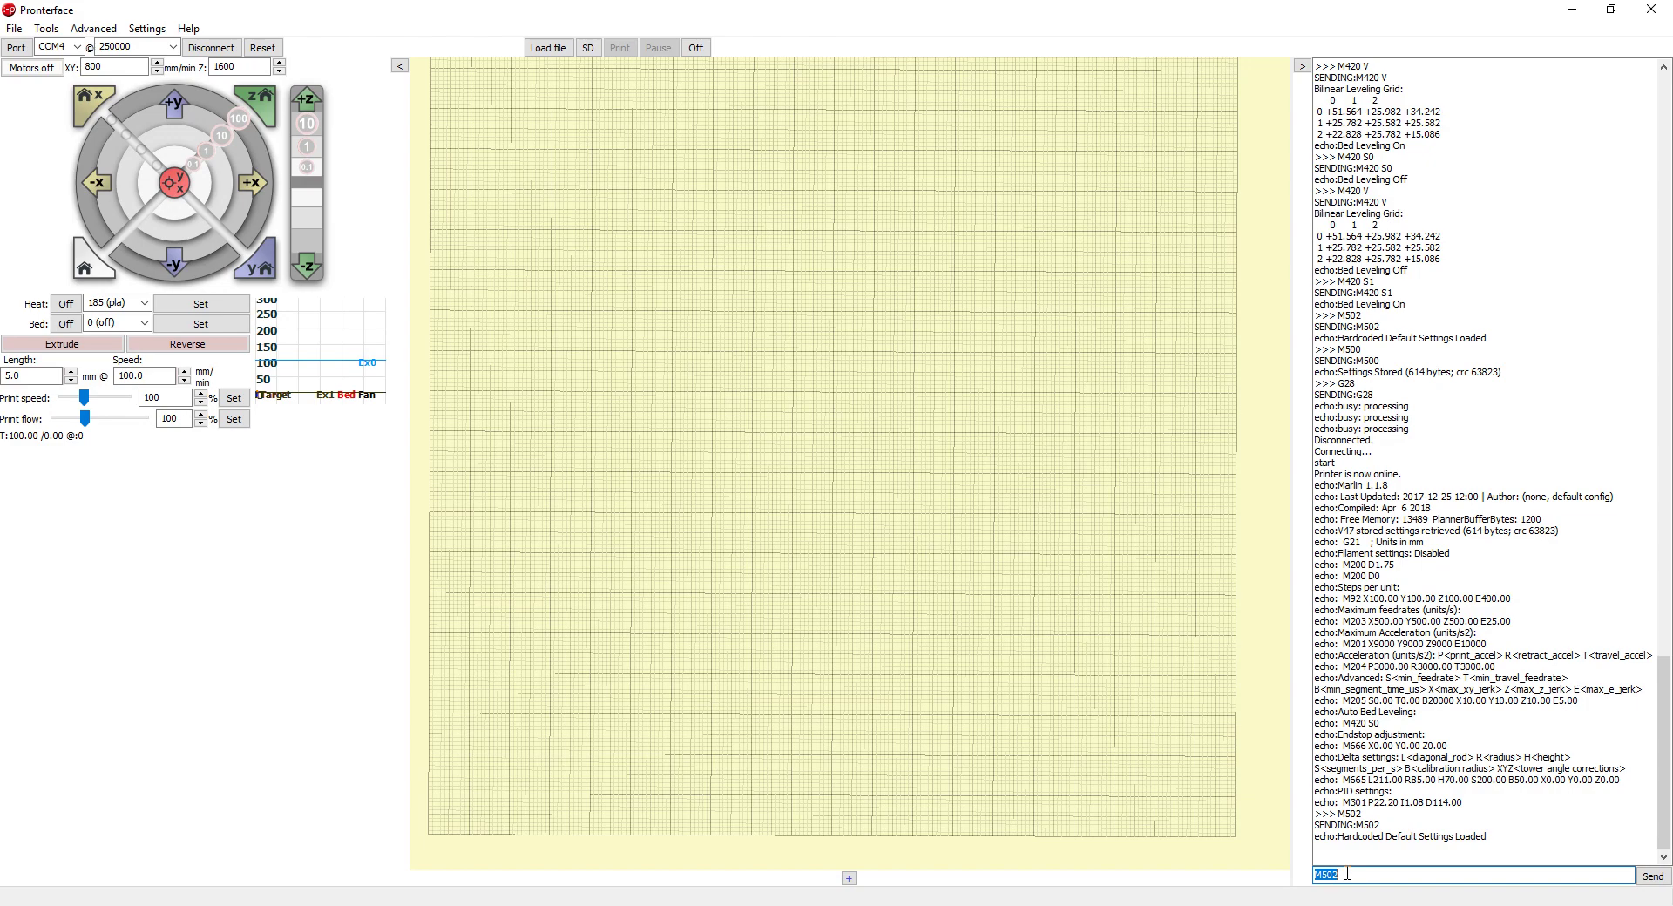
Send M500 to store the current settings in the printer's memory.
click(1391, 875)
key(BackSpace)
key(Return)
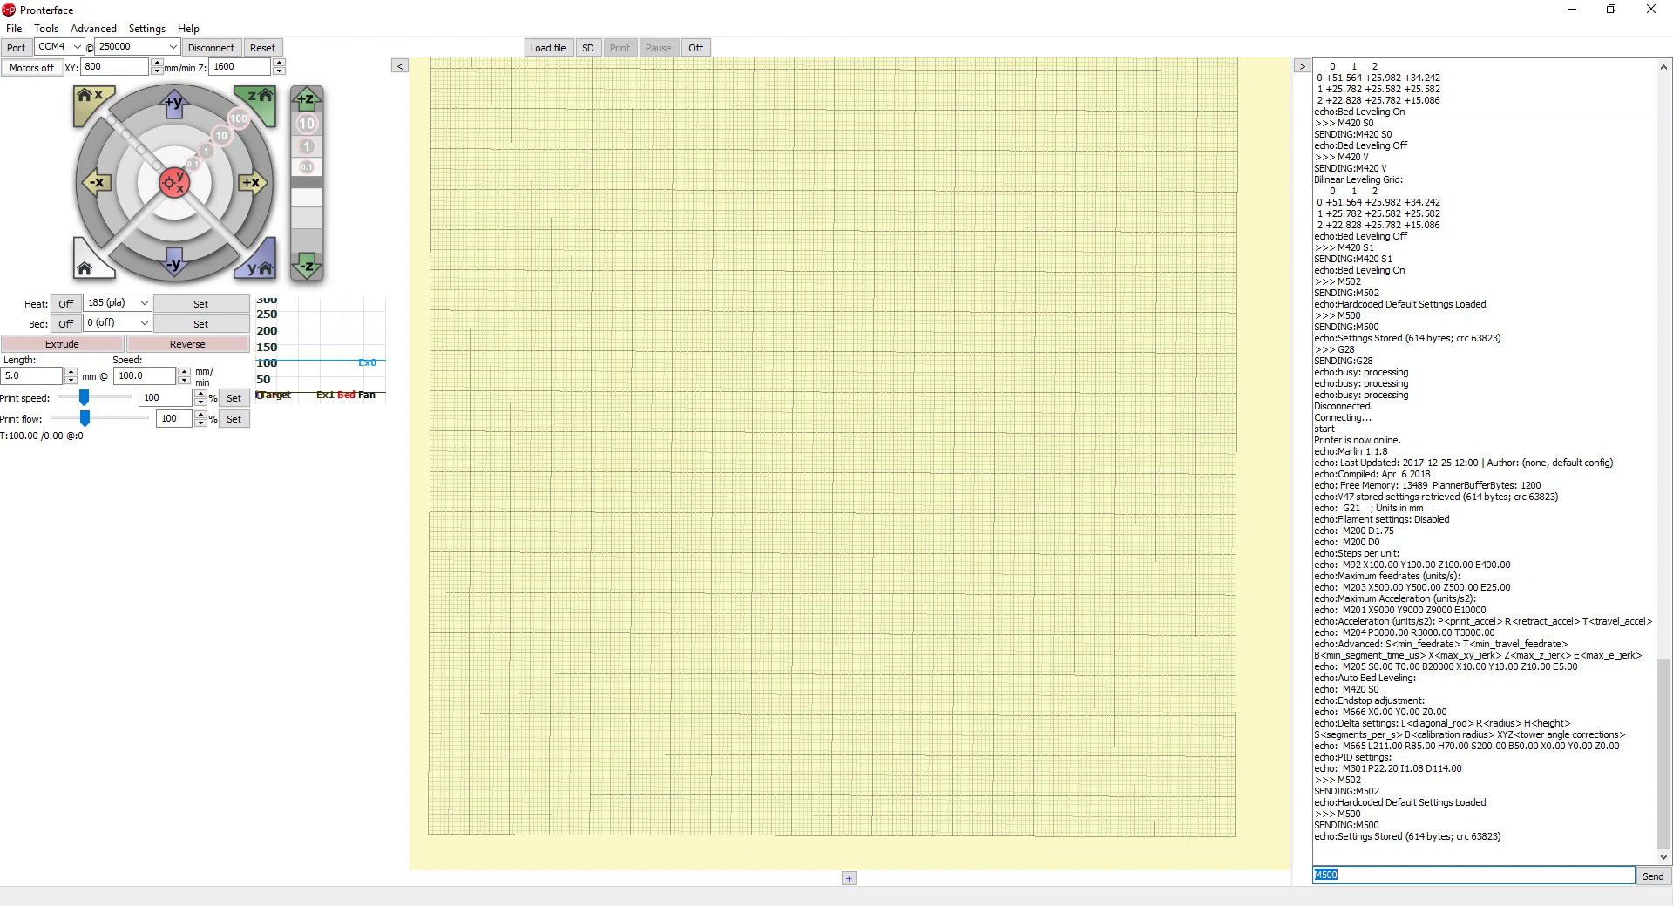
click(315, 258)
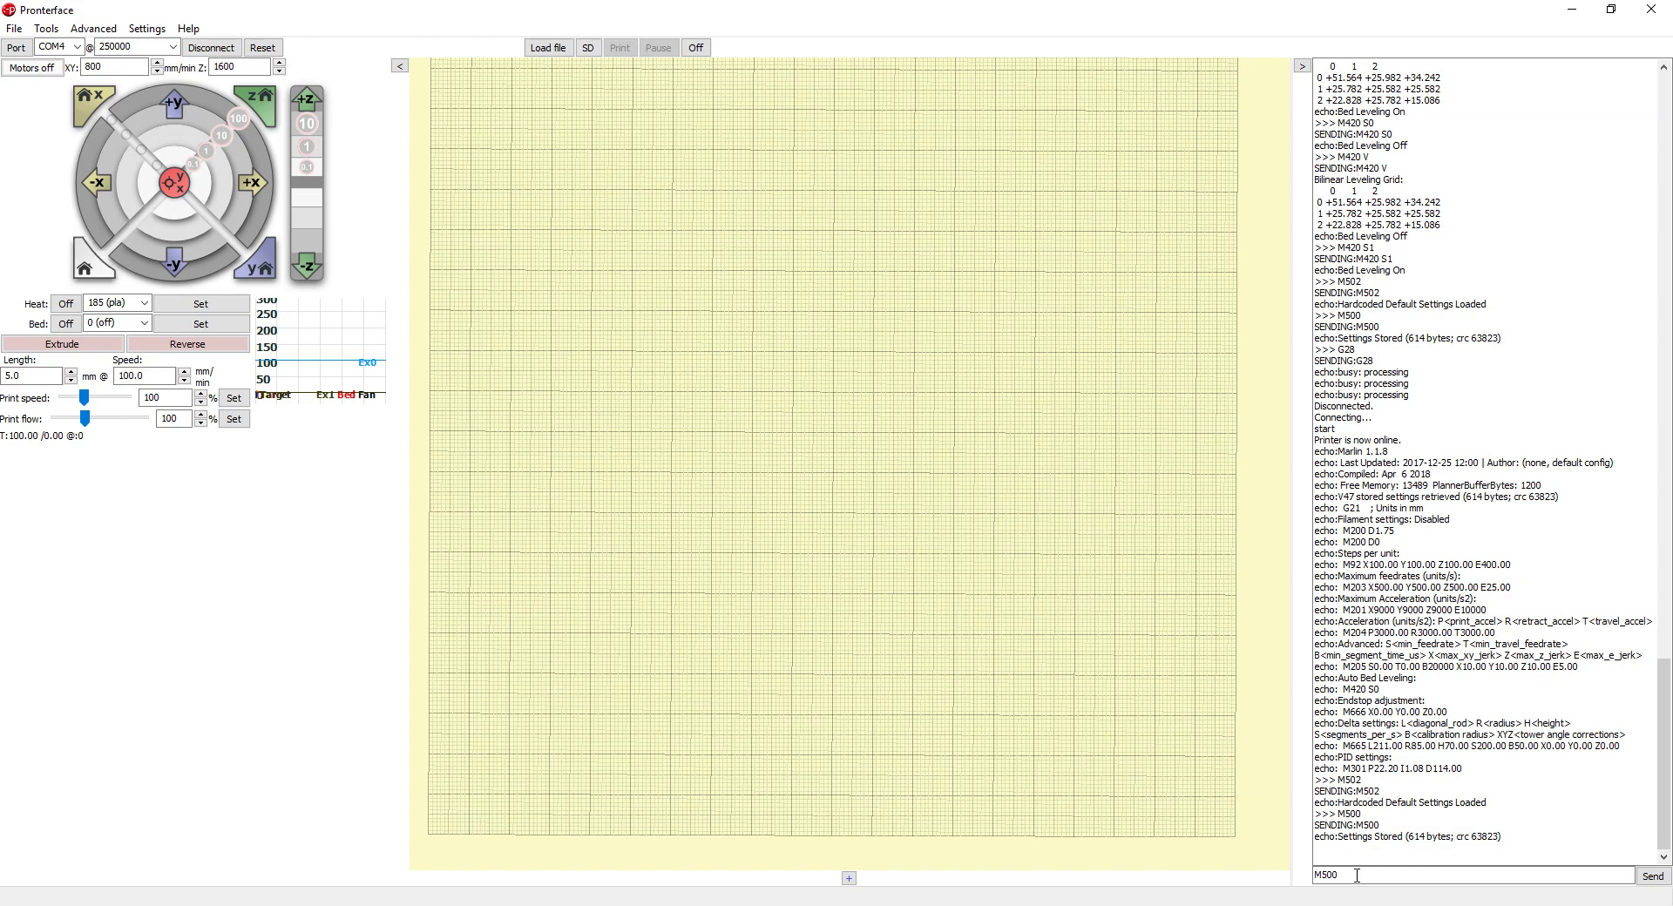
Send G28 to home all of the printer's axes.
drag(1364, 873, 1293, 877)
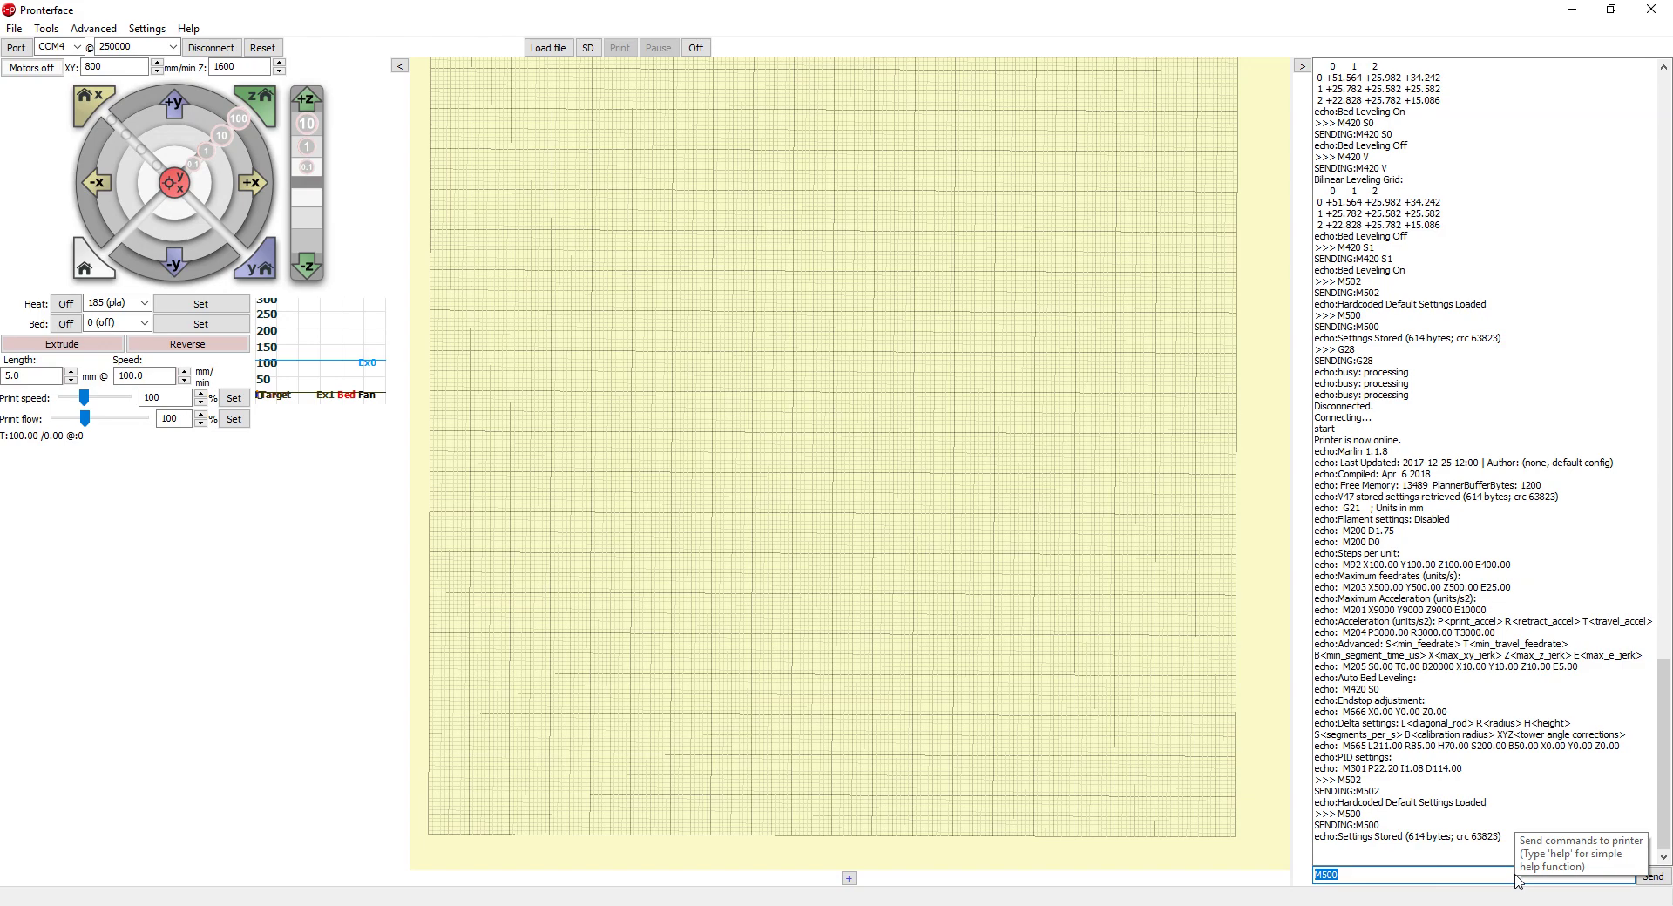
text(G)
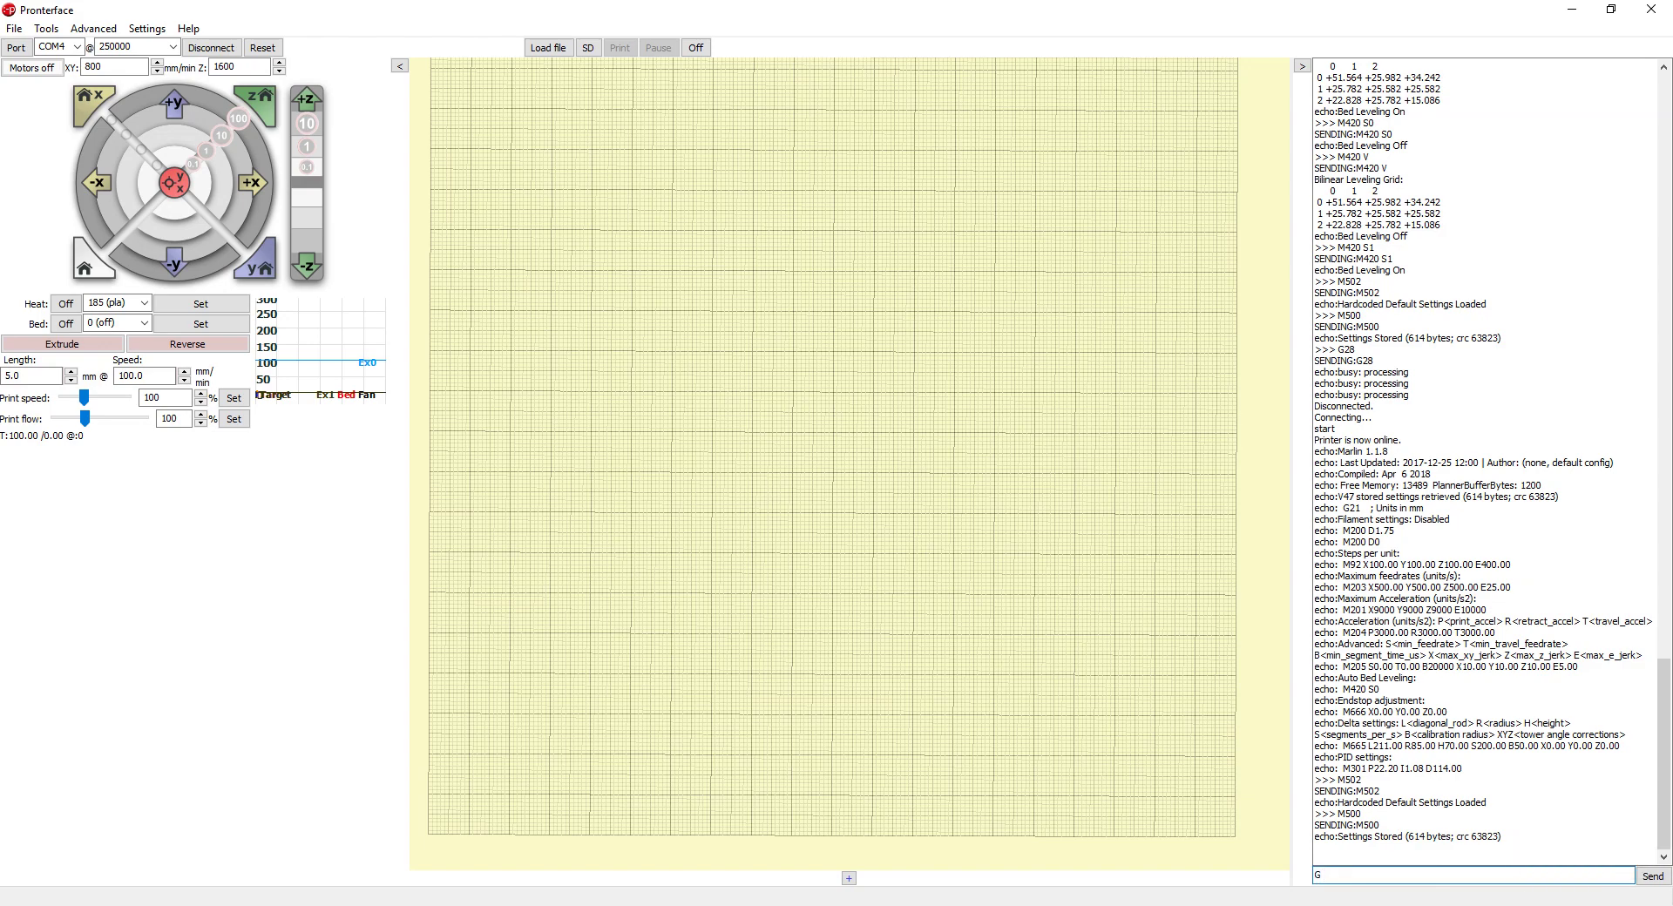
text(28)
key(Return)
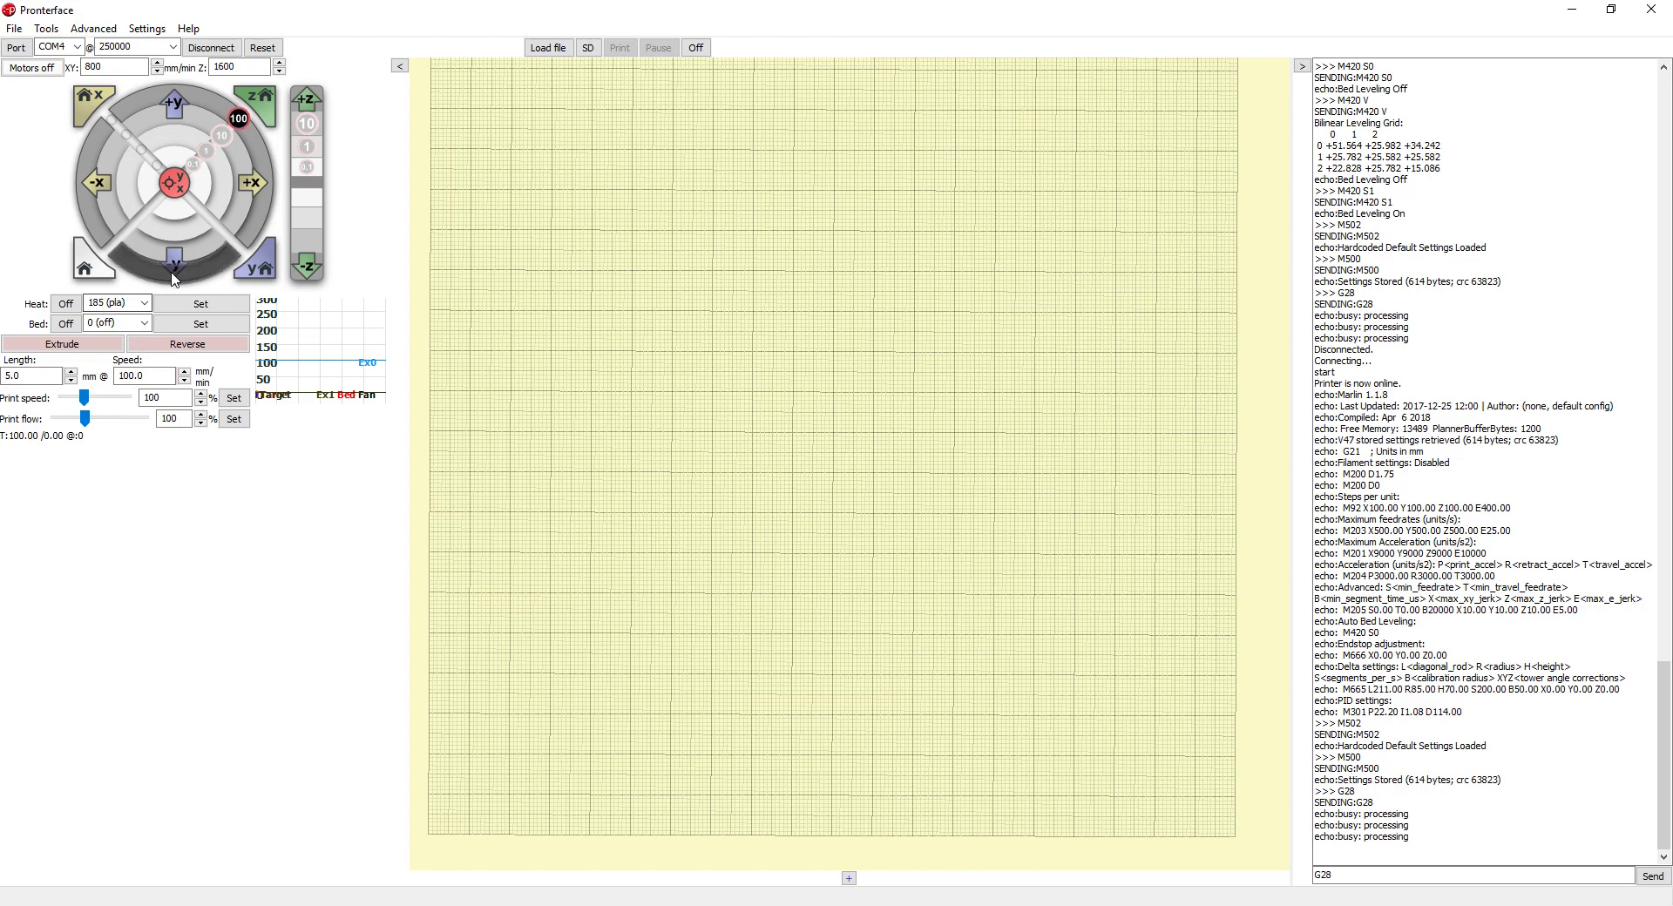
Send G1 Z0 to move the nozzle to the zero height.
click(1360, 877)
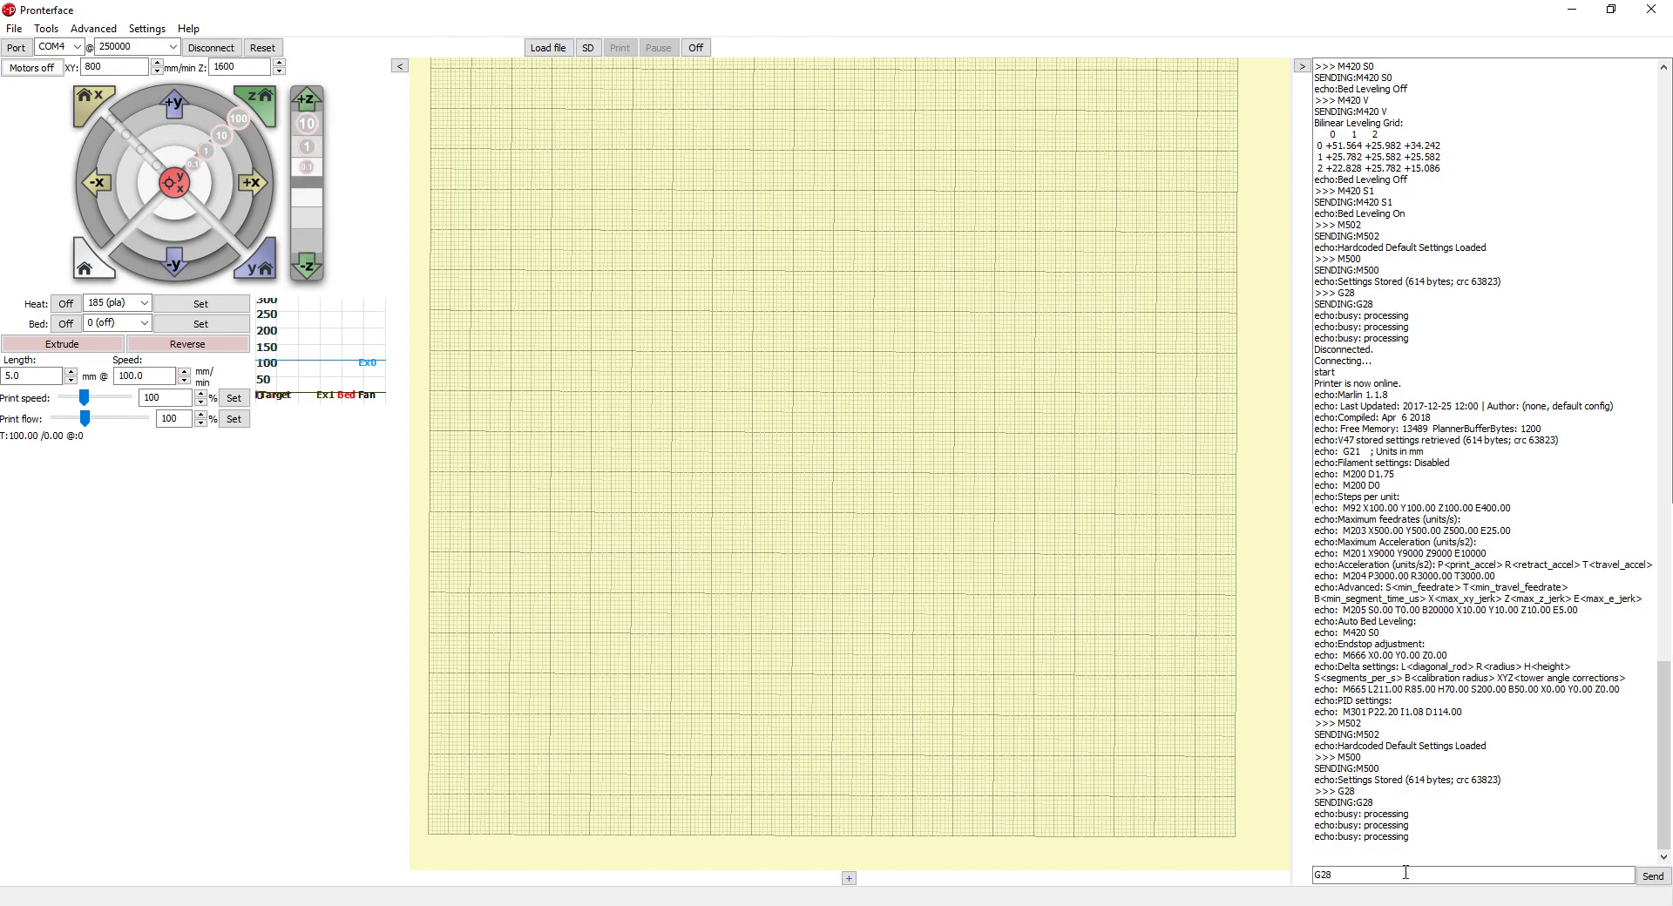
drag(1334, 876, 1305, 883)
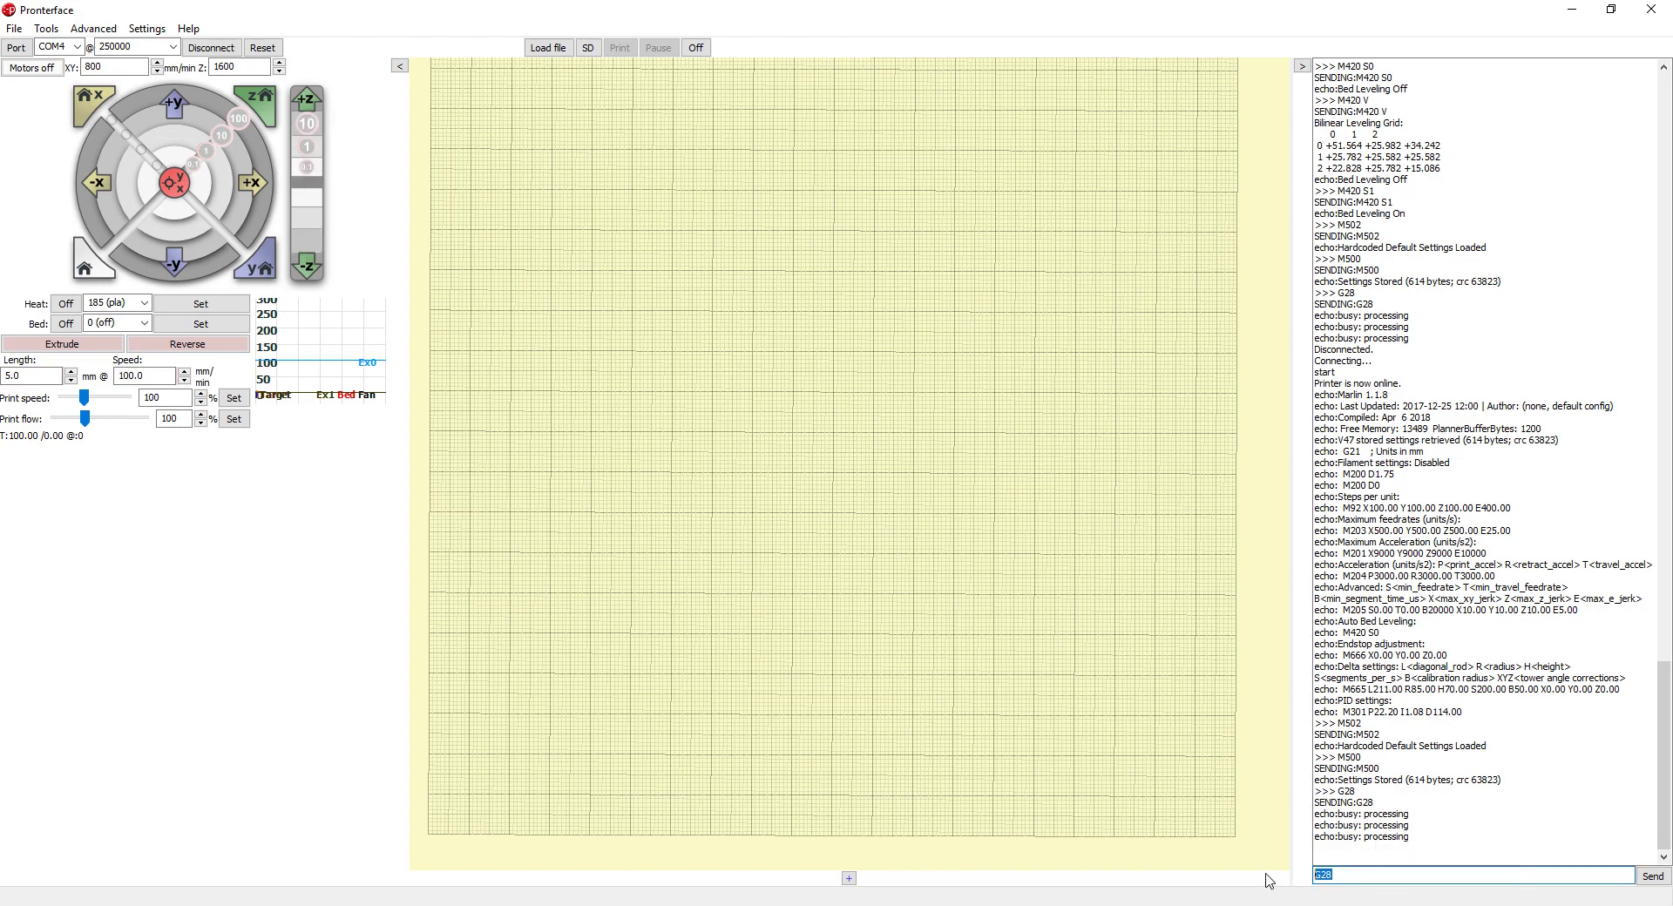
click(1304, 858)
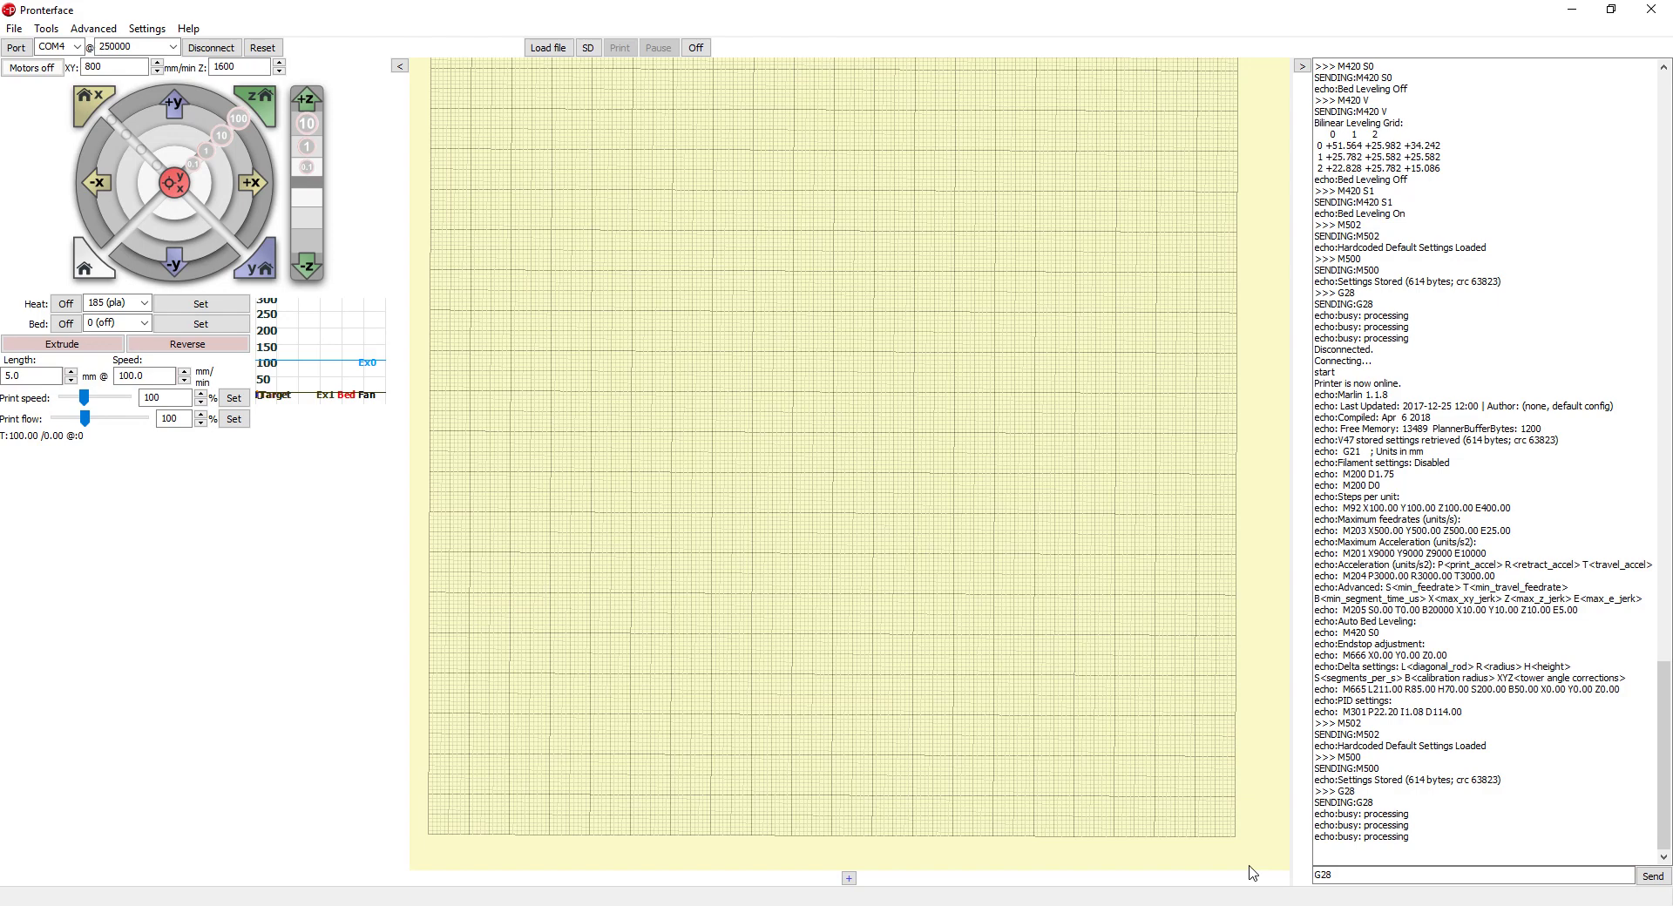
click(1377, 874)
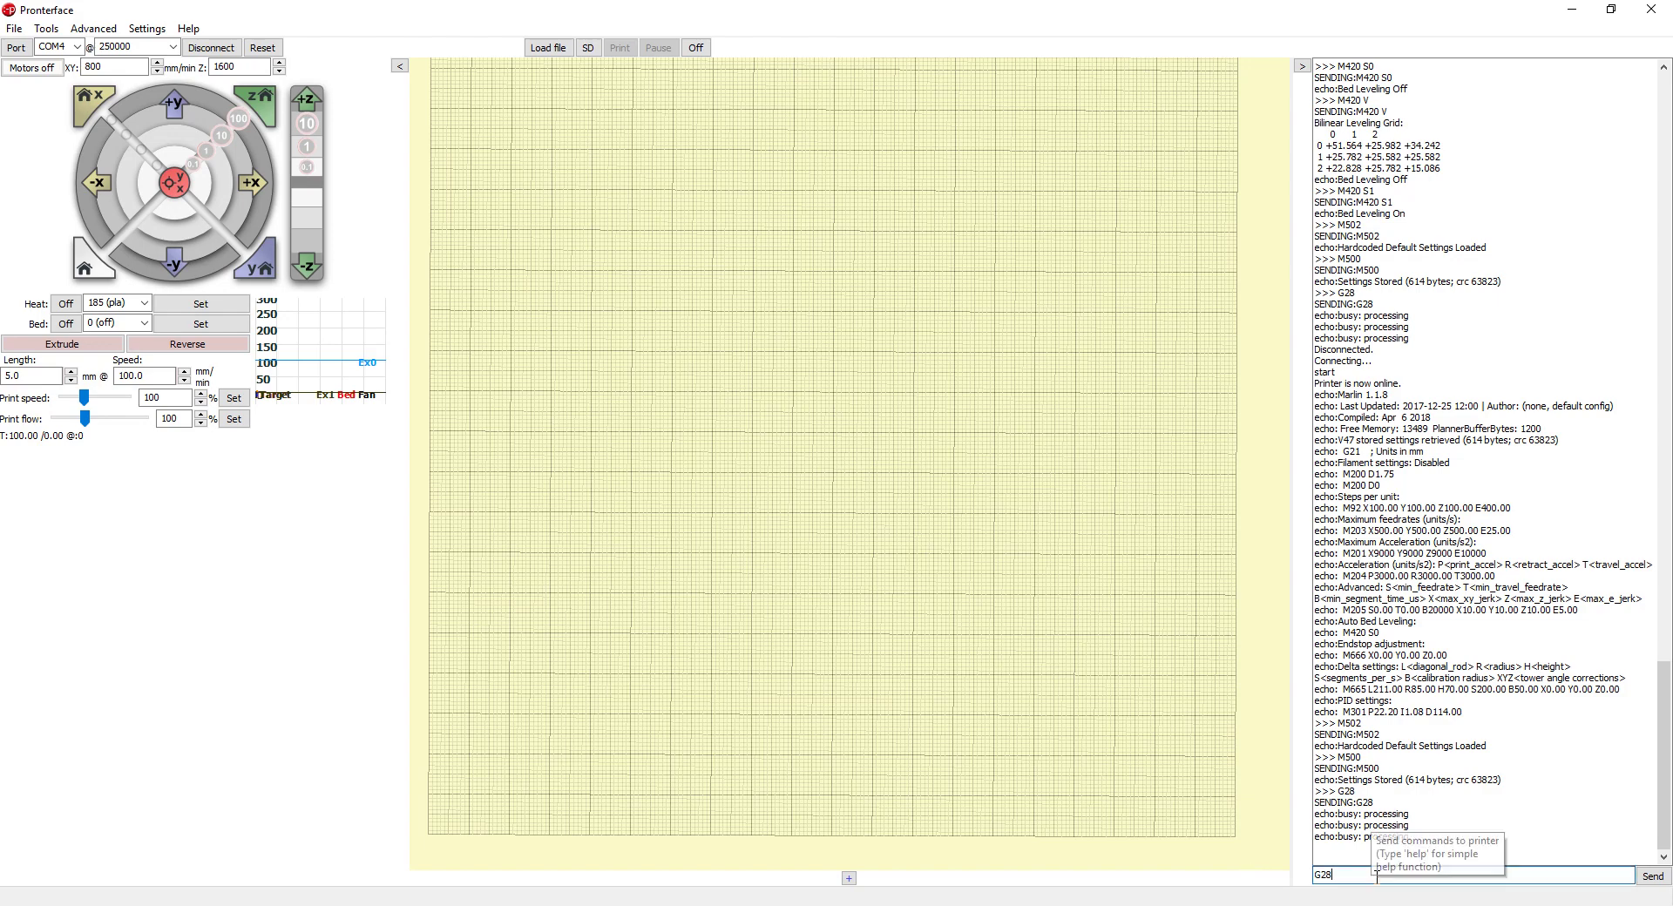
key(BackSpace)
key(BackSpace)
text(G1 Z0)
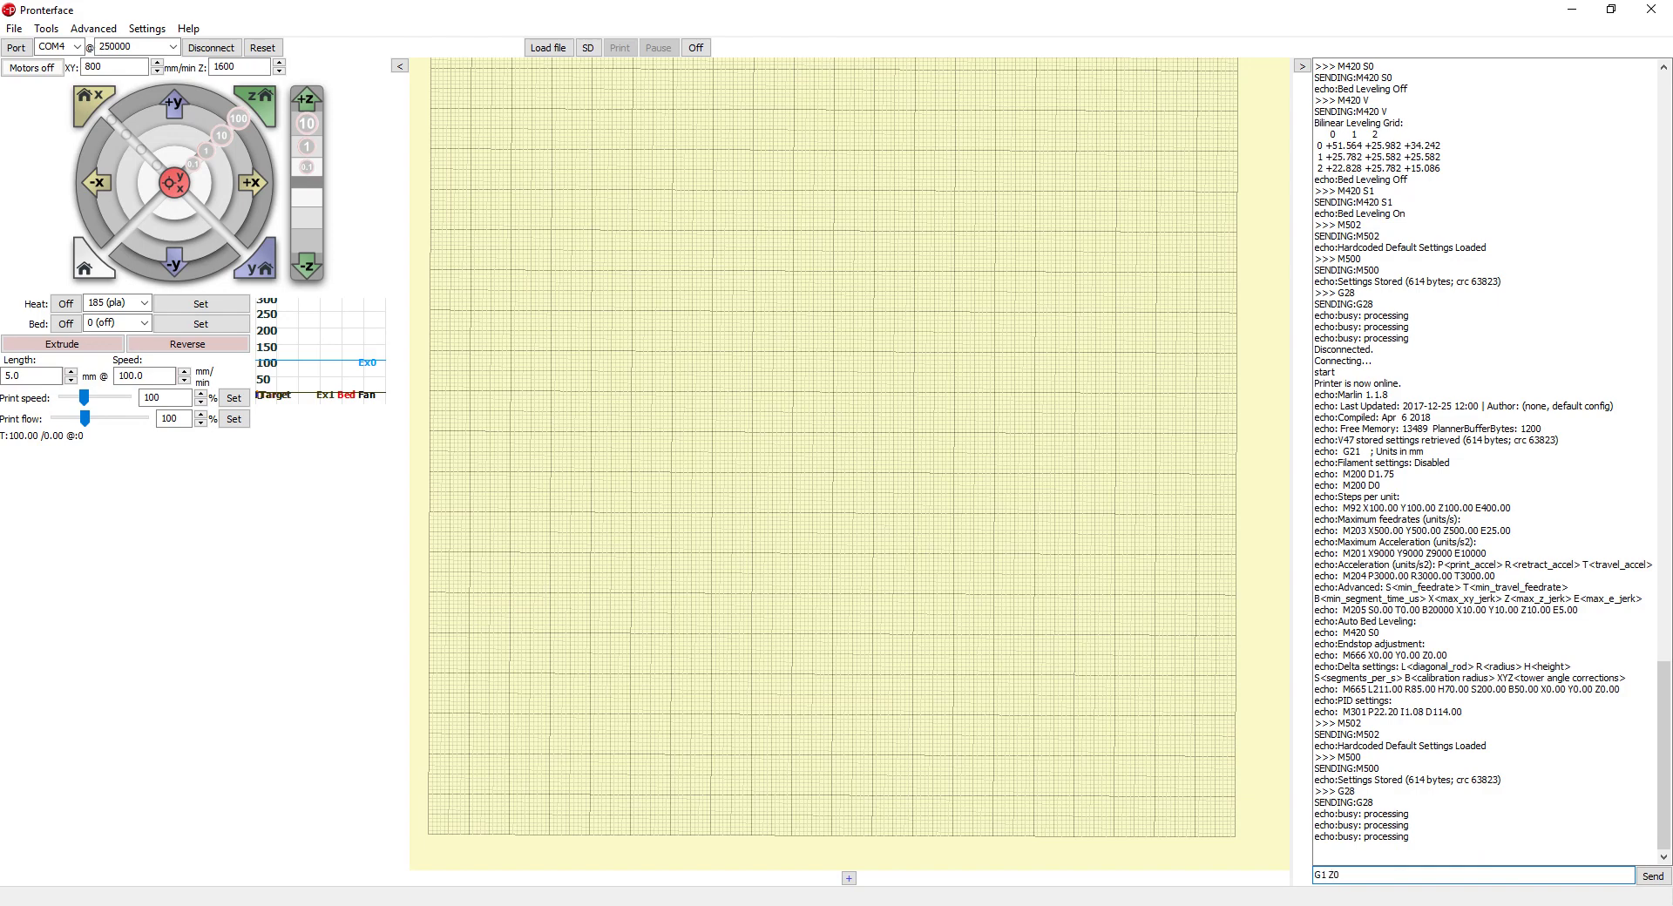
key(Return)
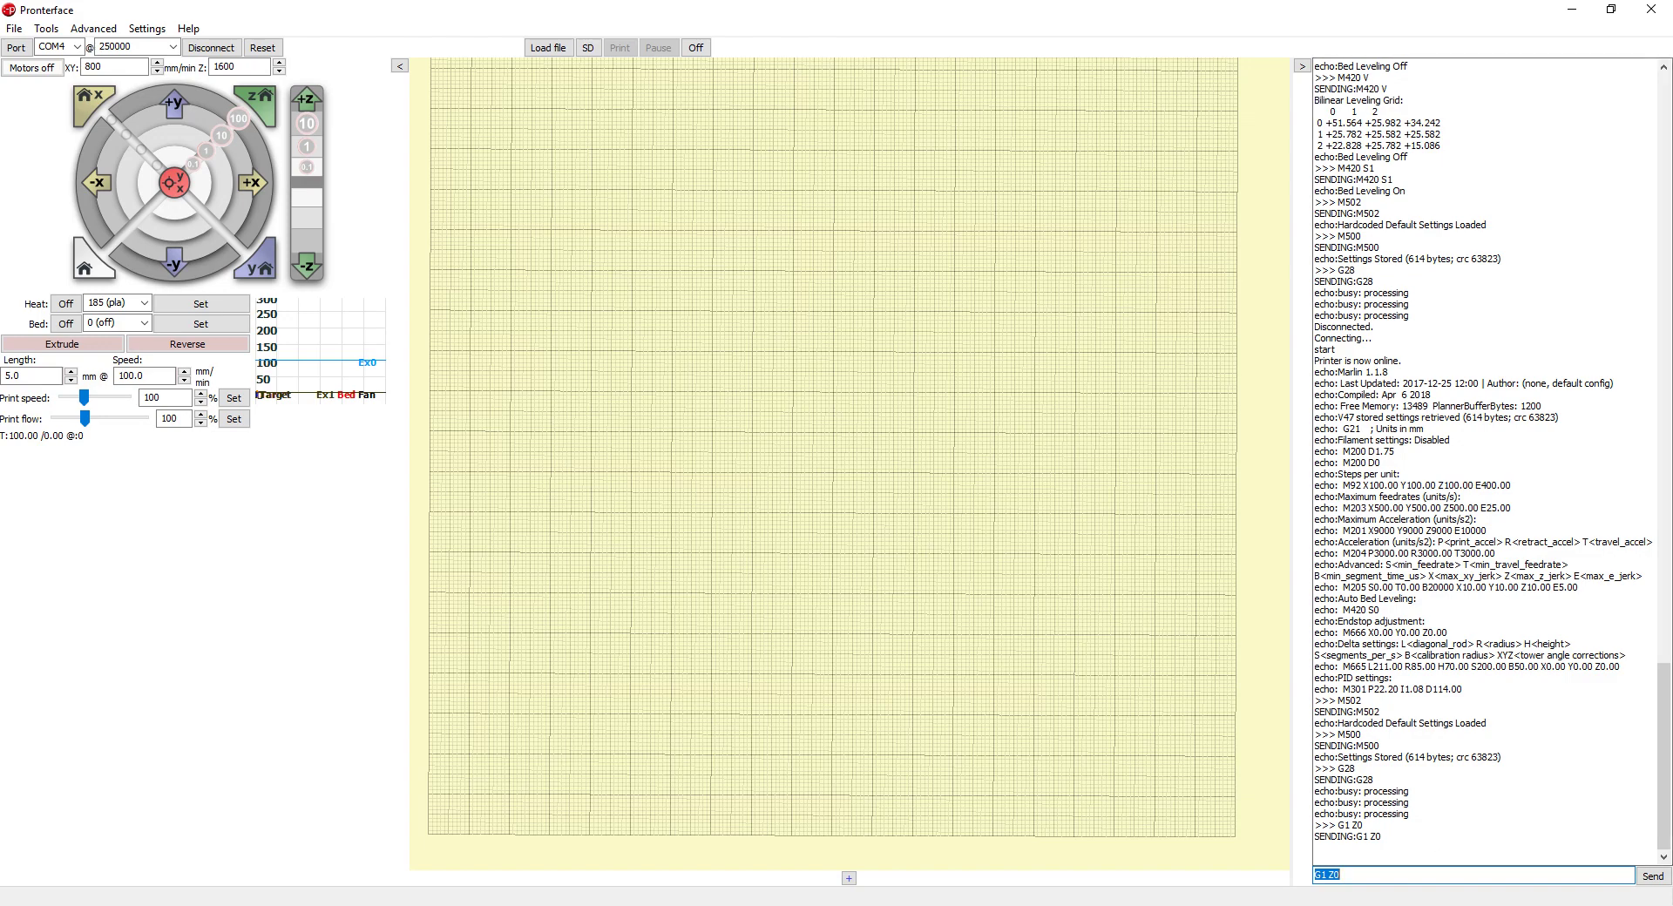
Send G29 to start the manual bed-leveling grid probing.
click(1358, 878)
key(Return)
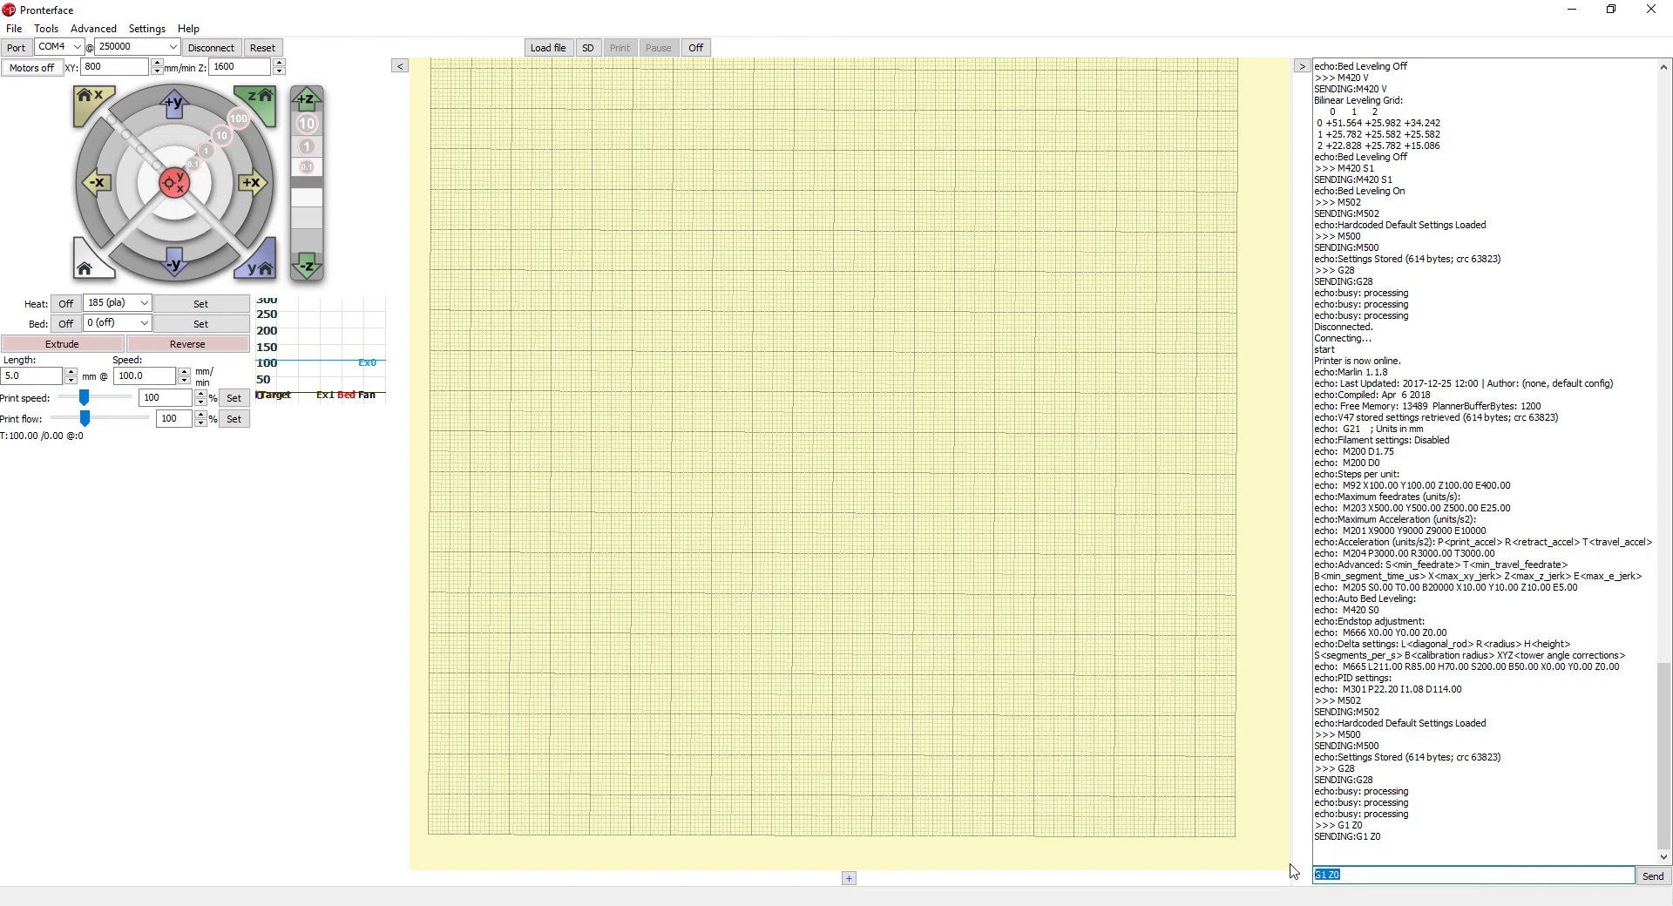
click(1413, 841)
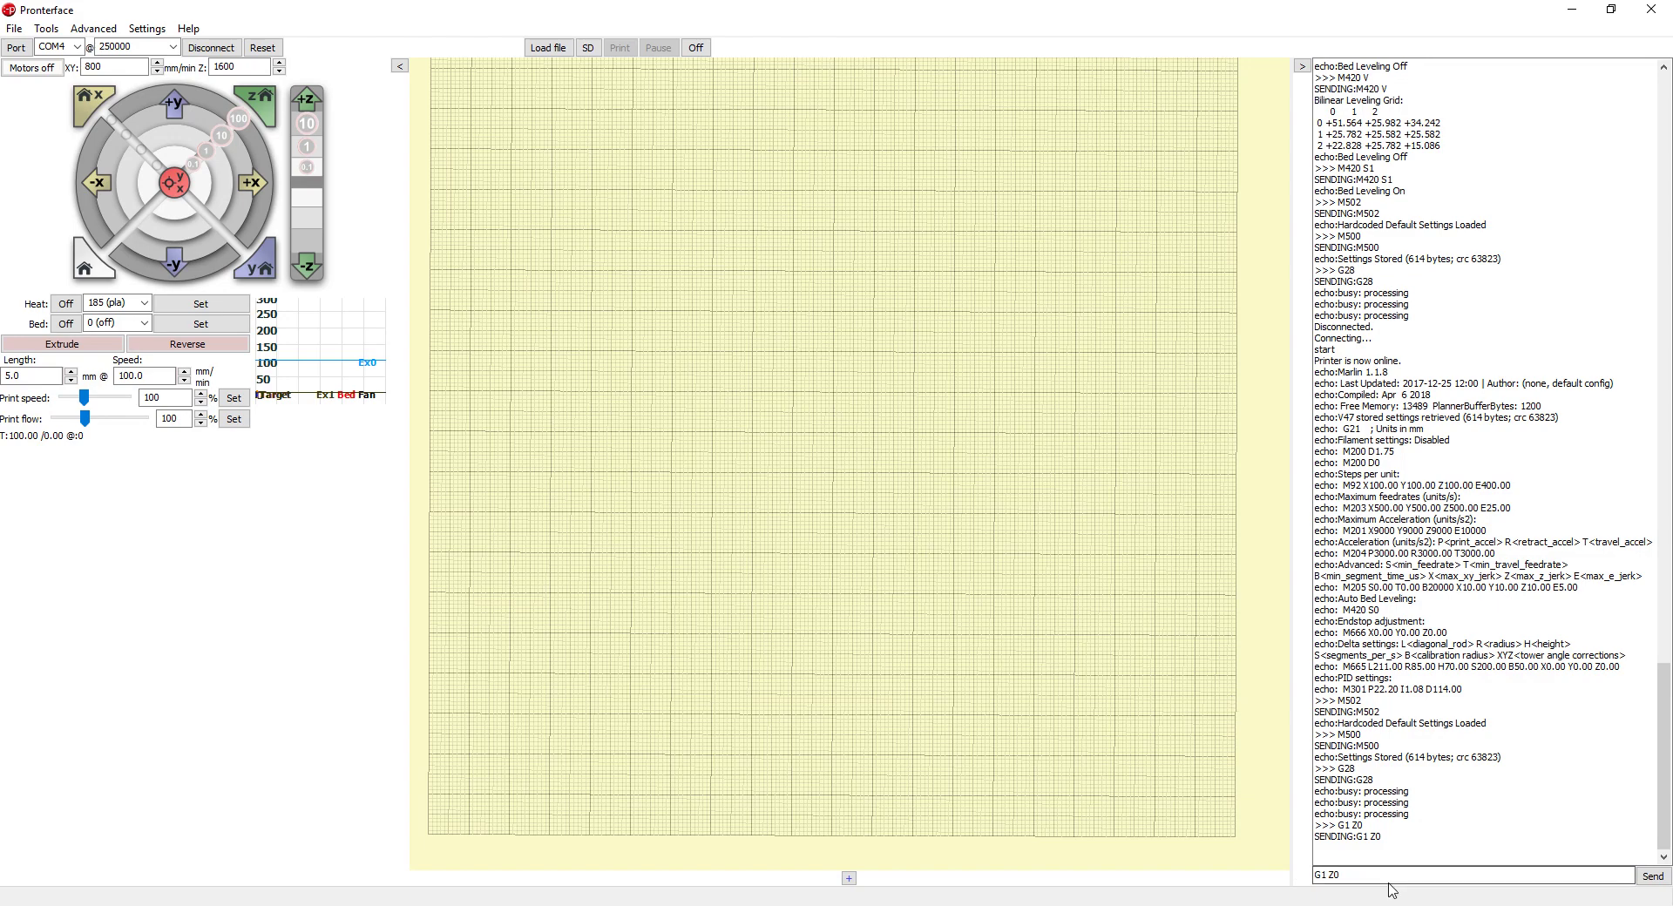
drag(1340, 875, 1321, 874)
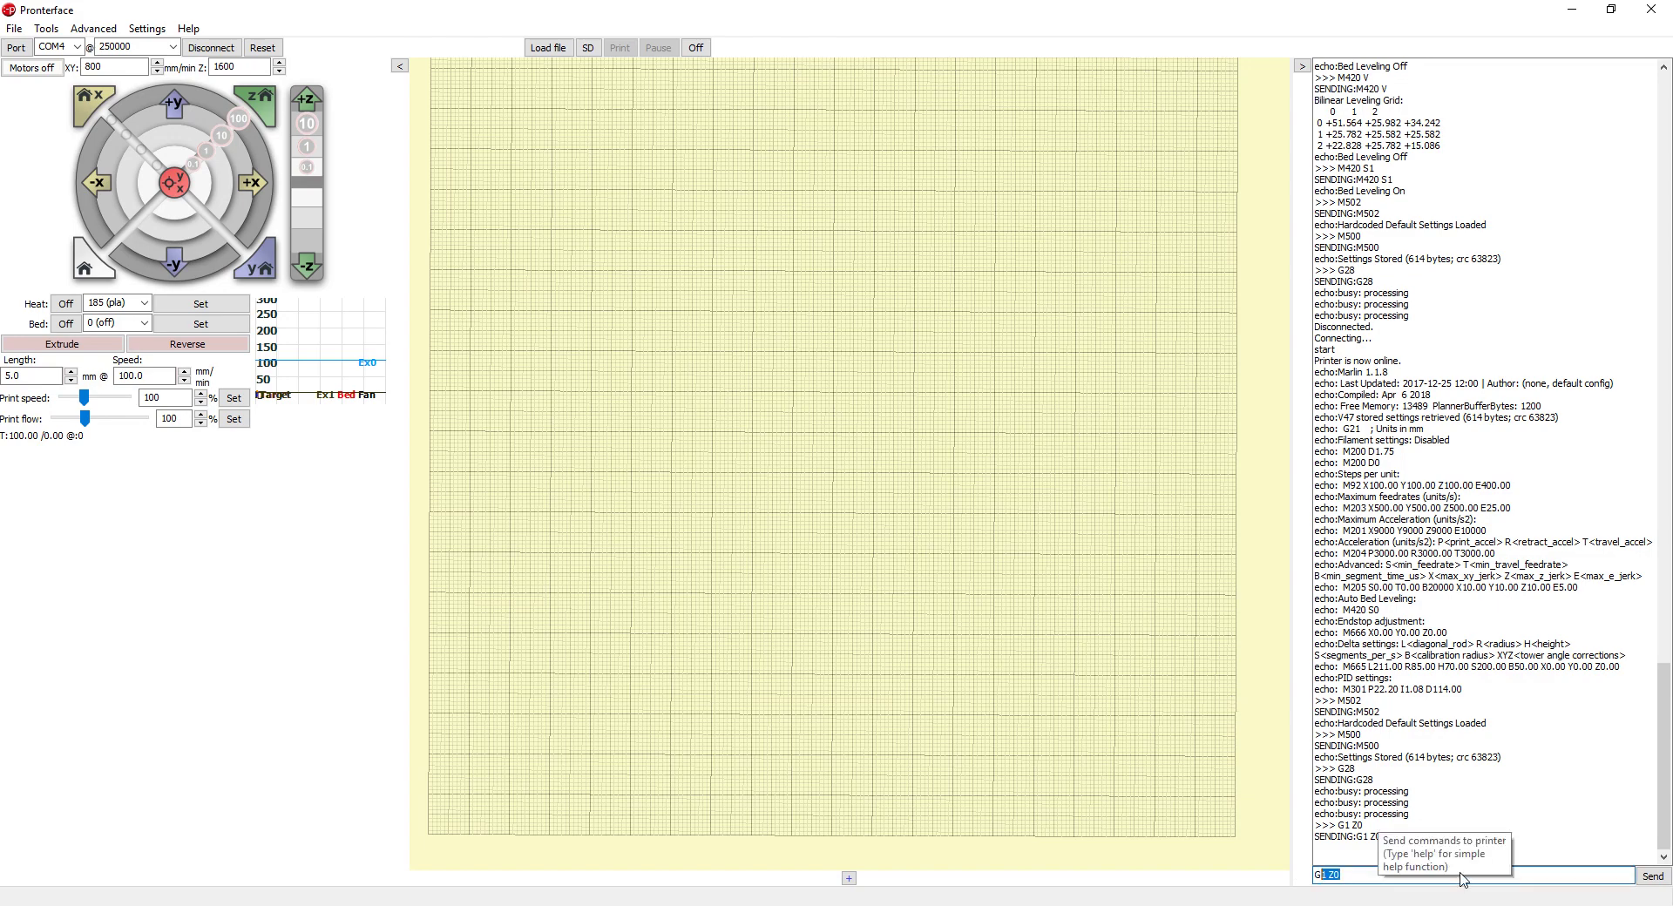
text(G292)
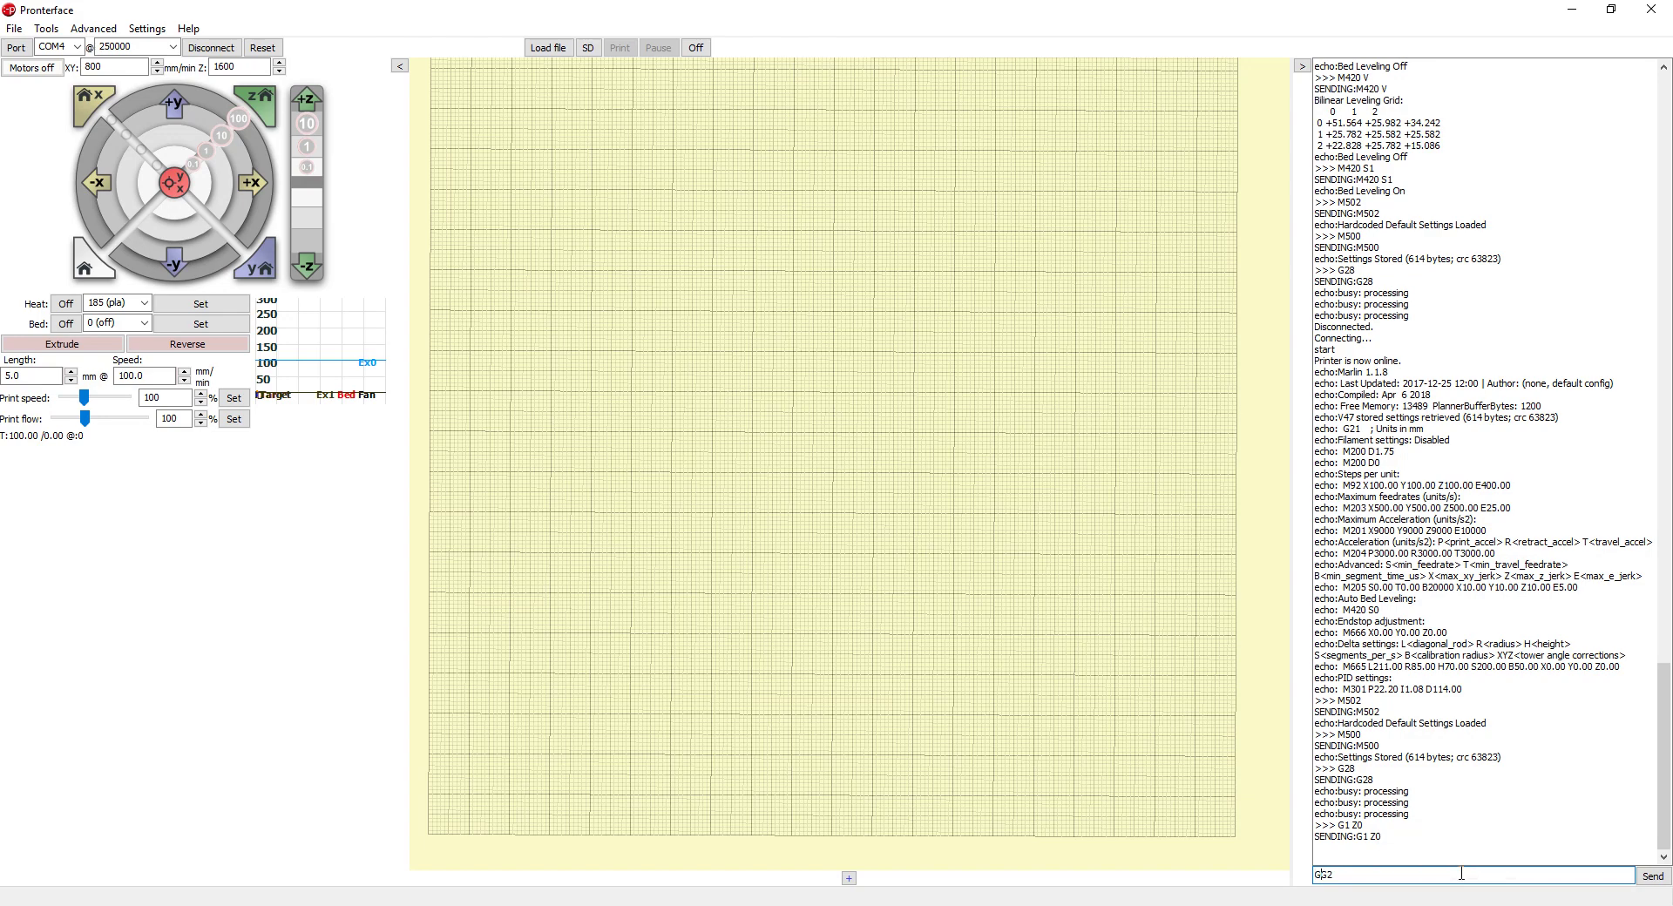
key(BackSpace)
key(Return)
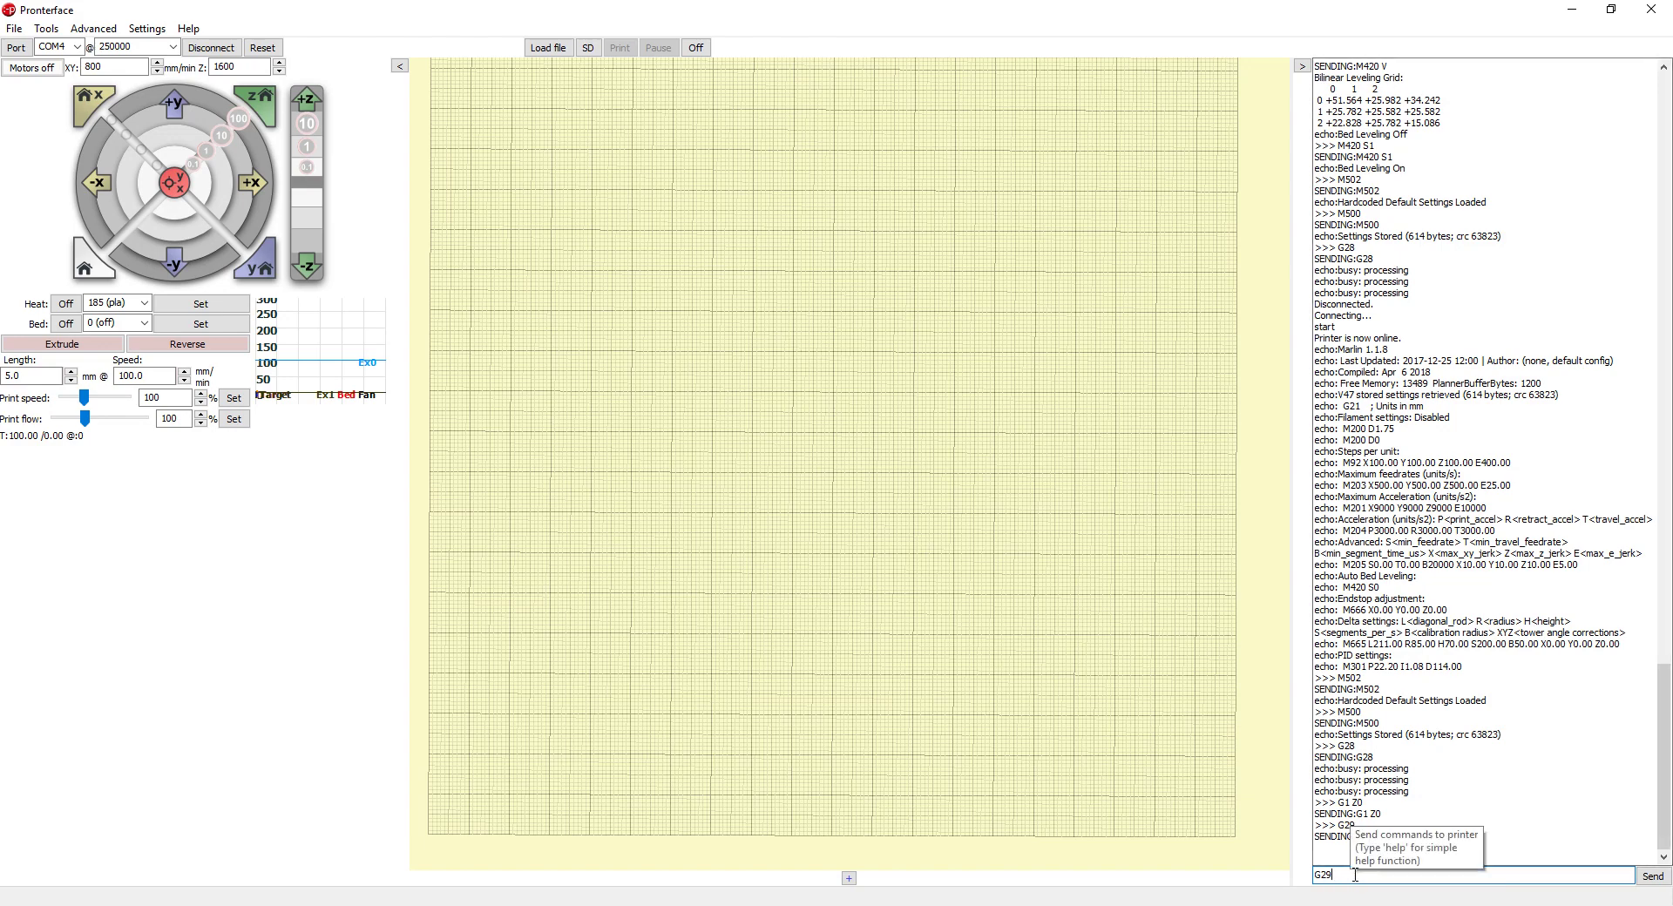
Send G29 five more times to step through the probing points and complete the leveling grid.
click(1652, 877)
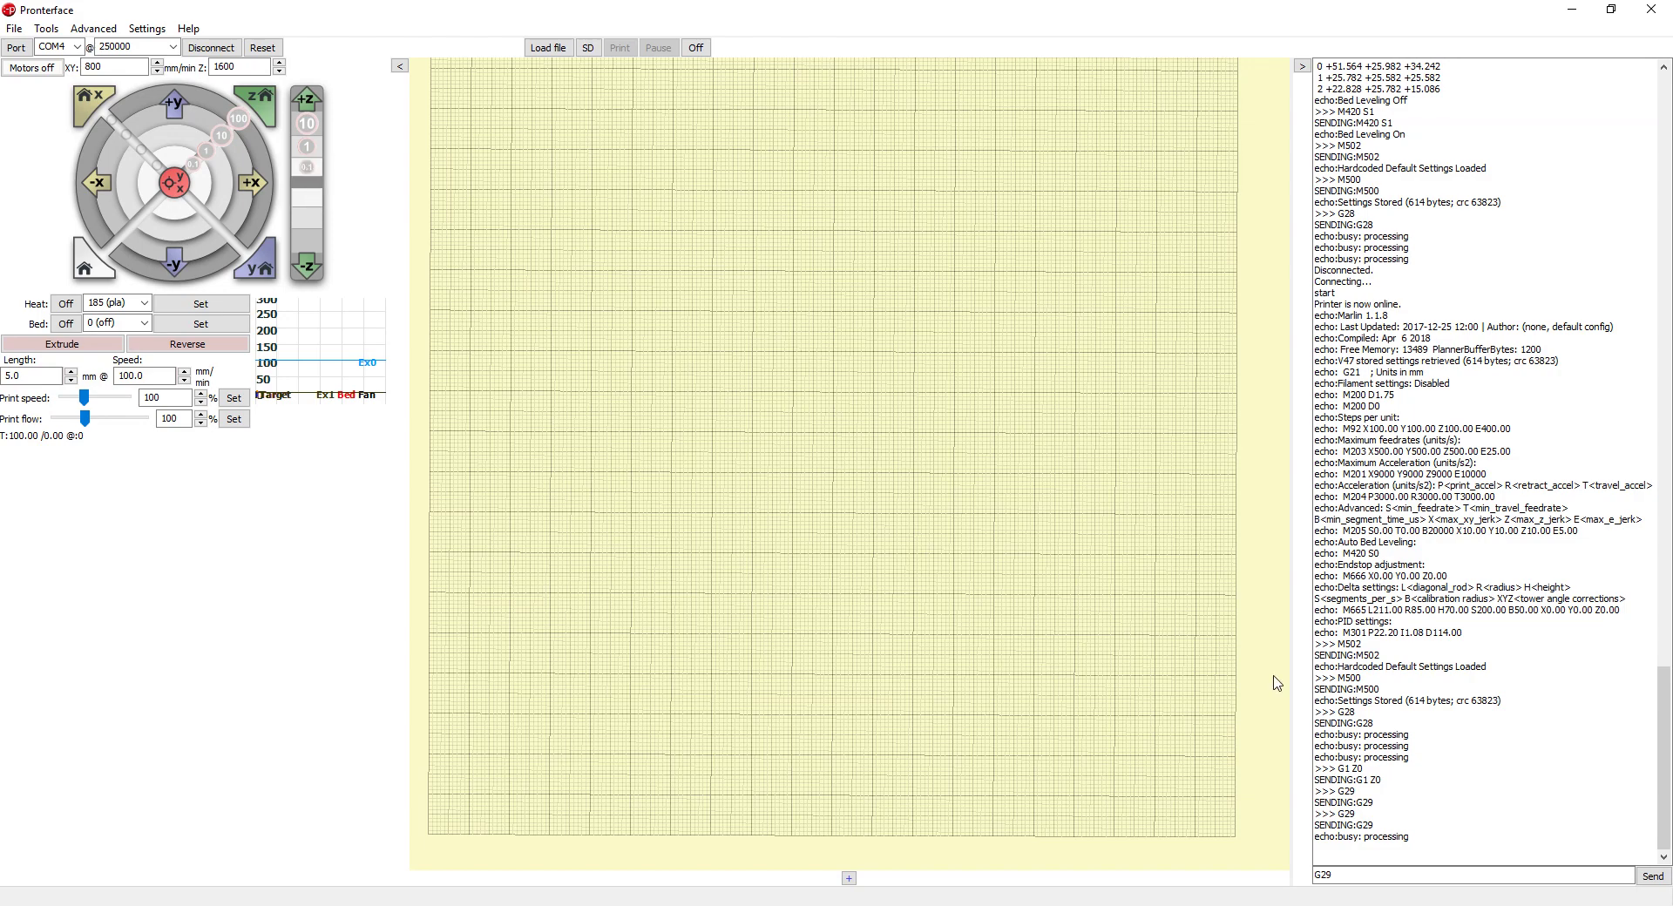
click(1655, 883)
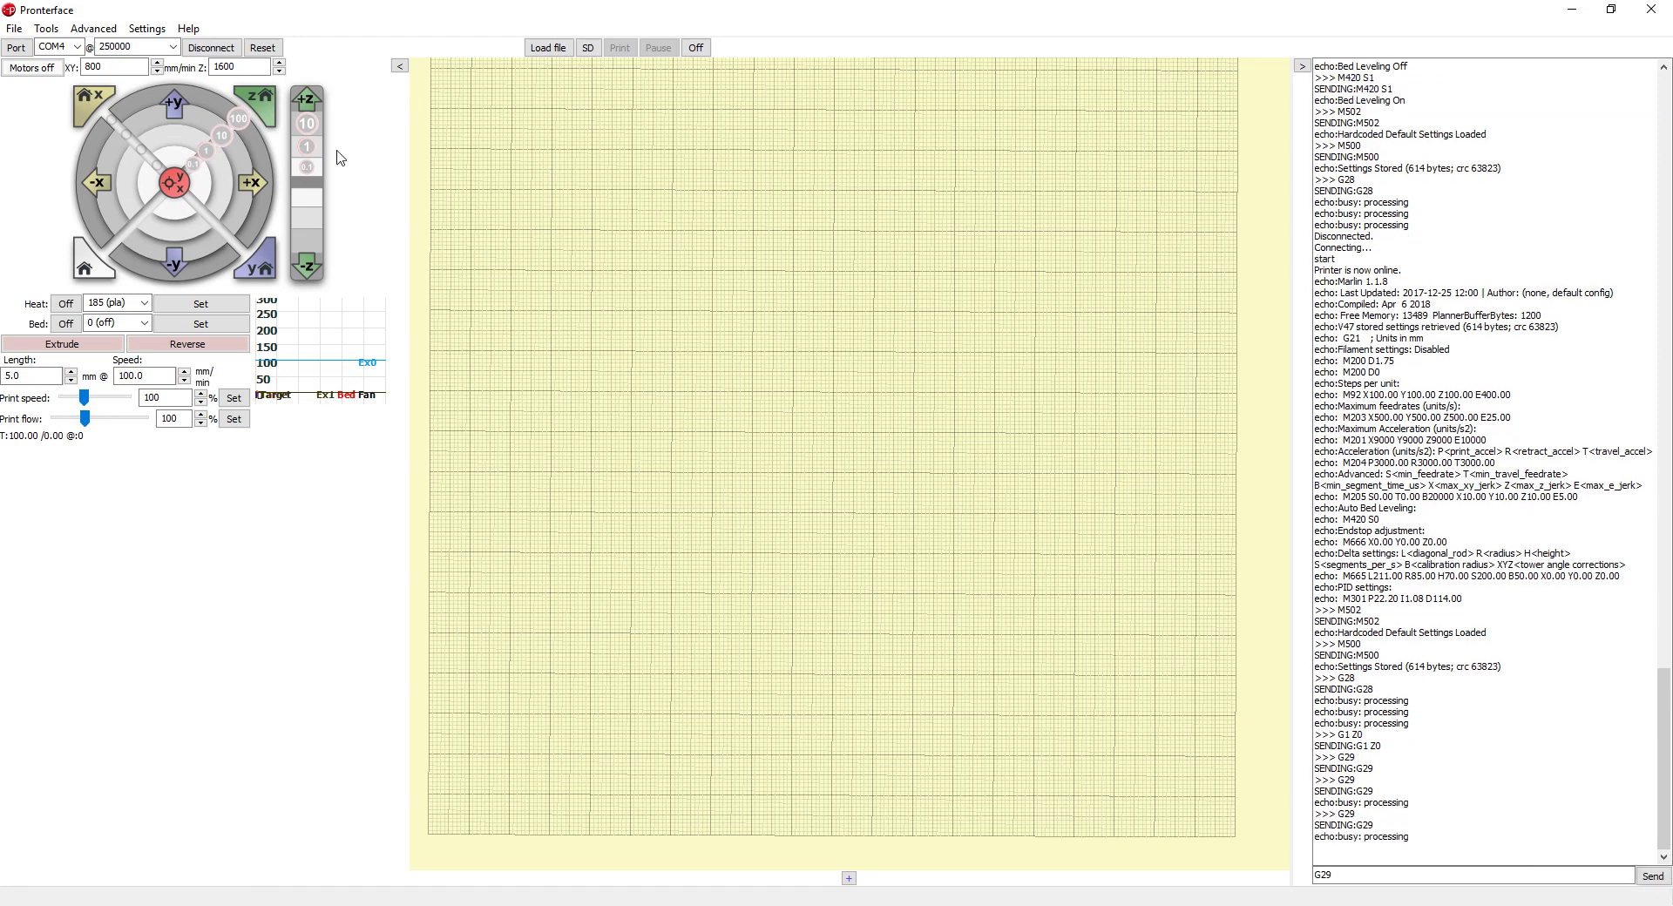
click(1655, 882)
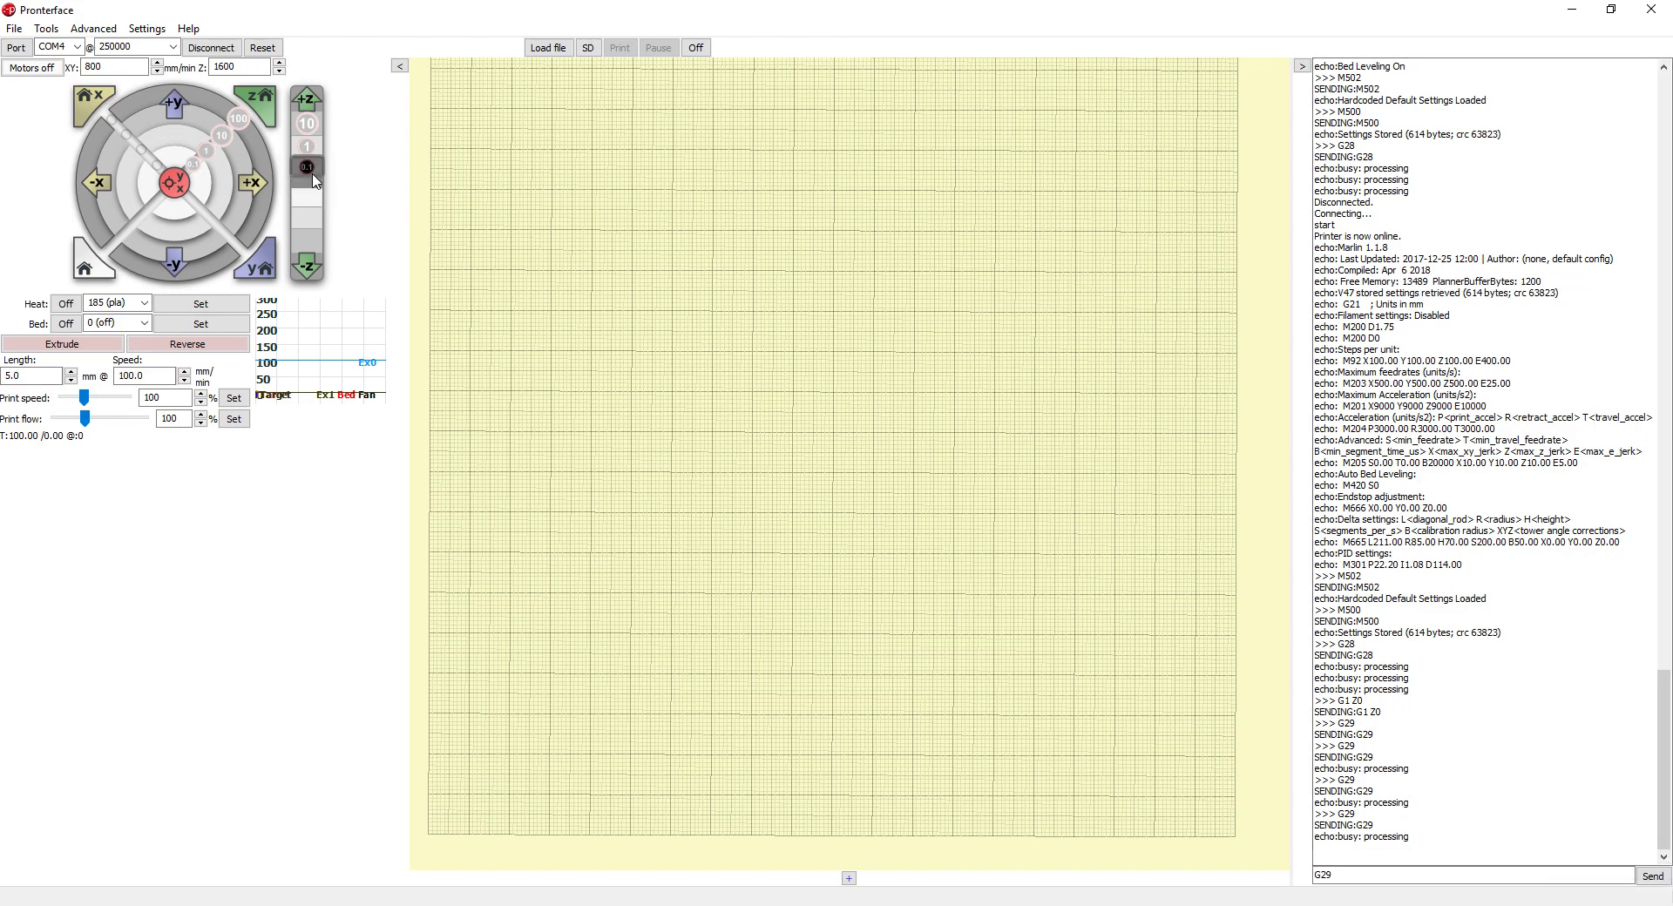
click(1655, 878)
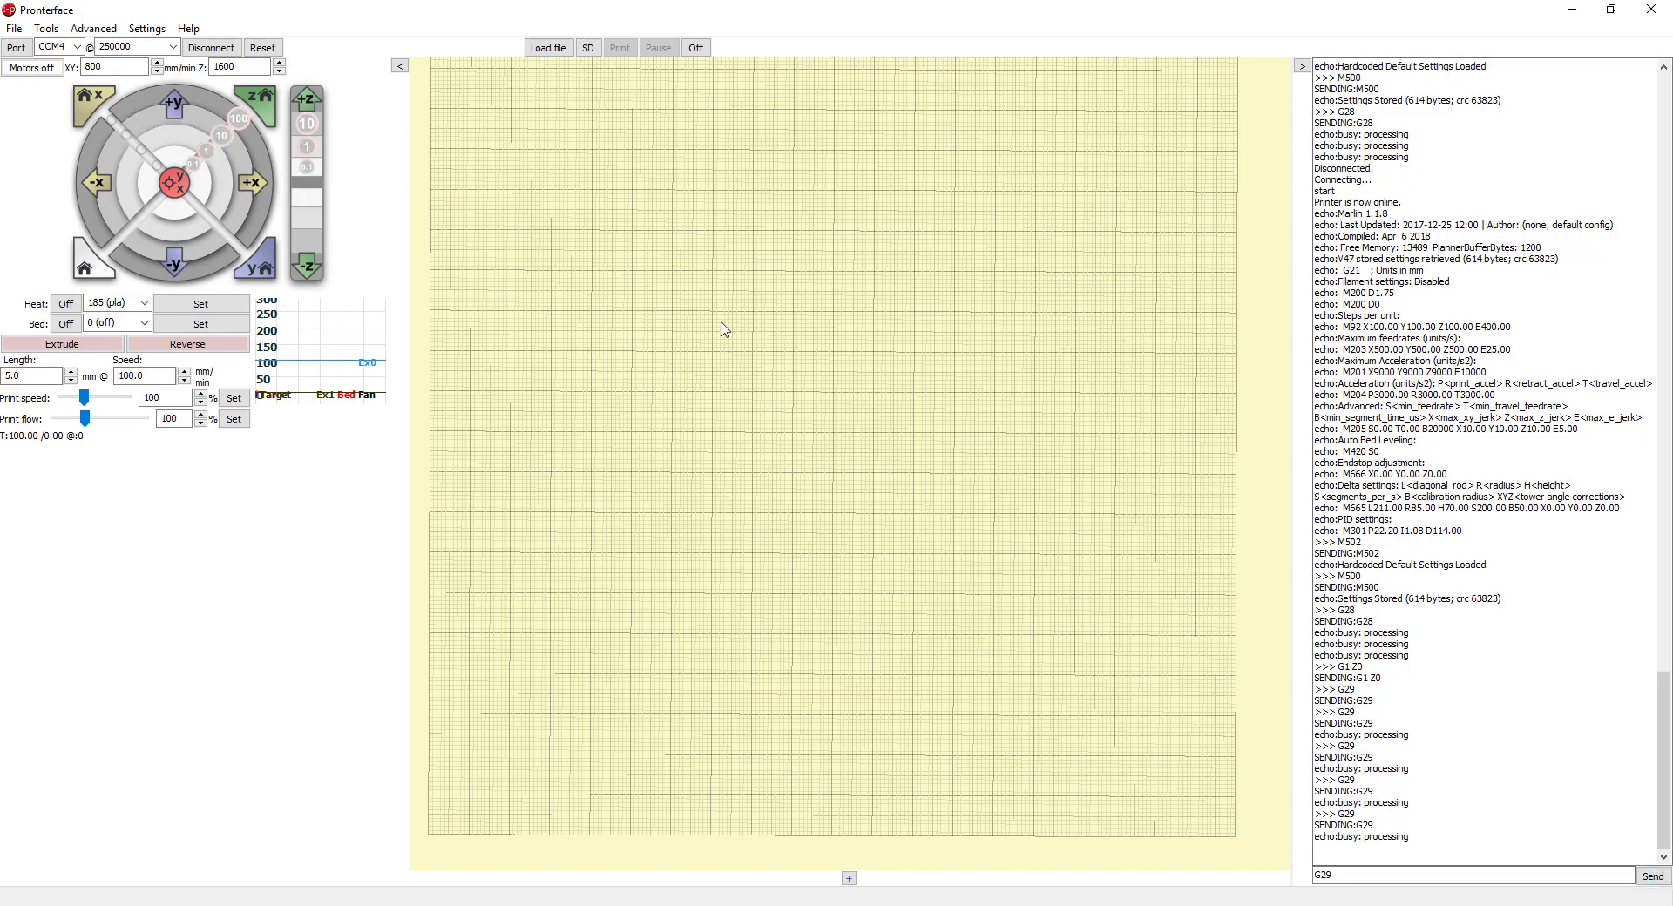
click(1656, 879)
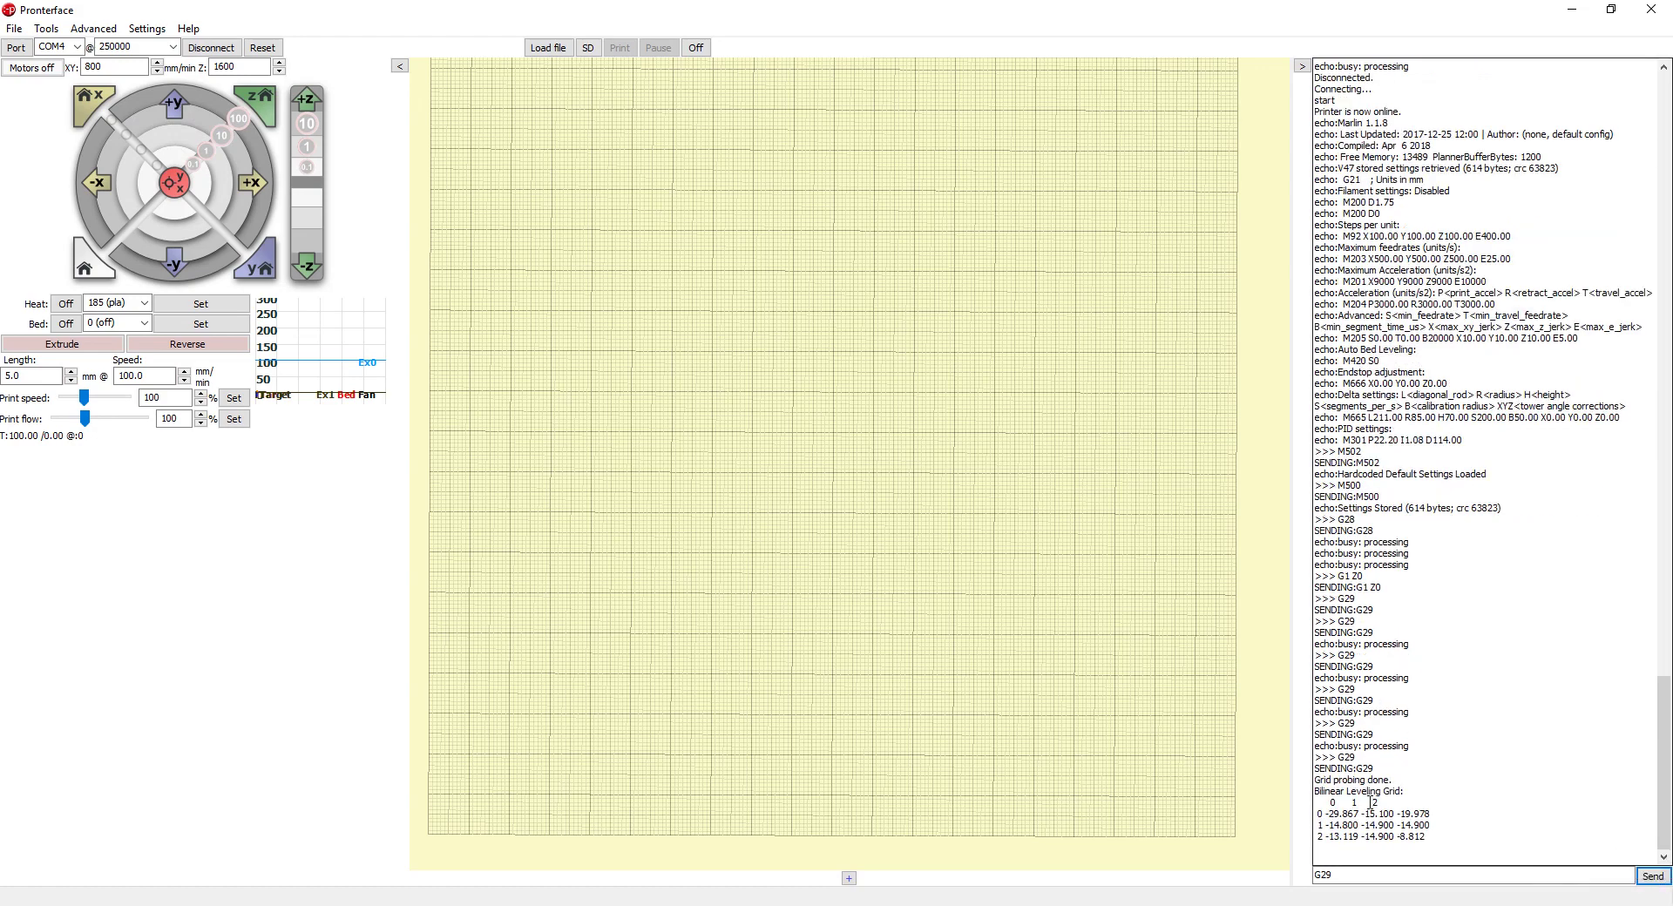
Highlight the new bilinear leveling grid in the console log to examine its values.
drag(1316, 779, 1428, 837)
click(1438, 831)
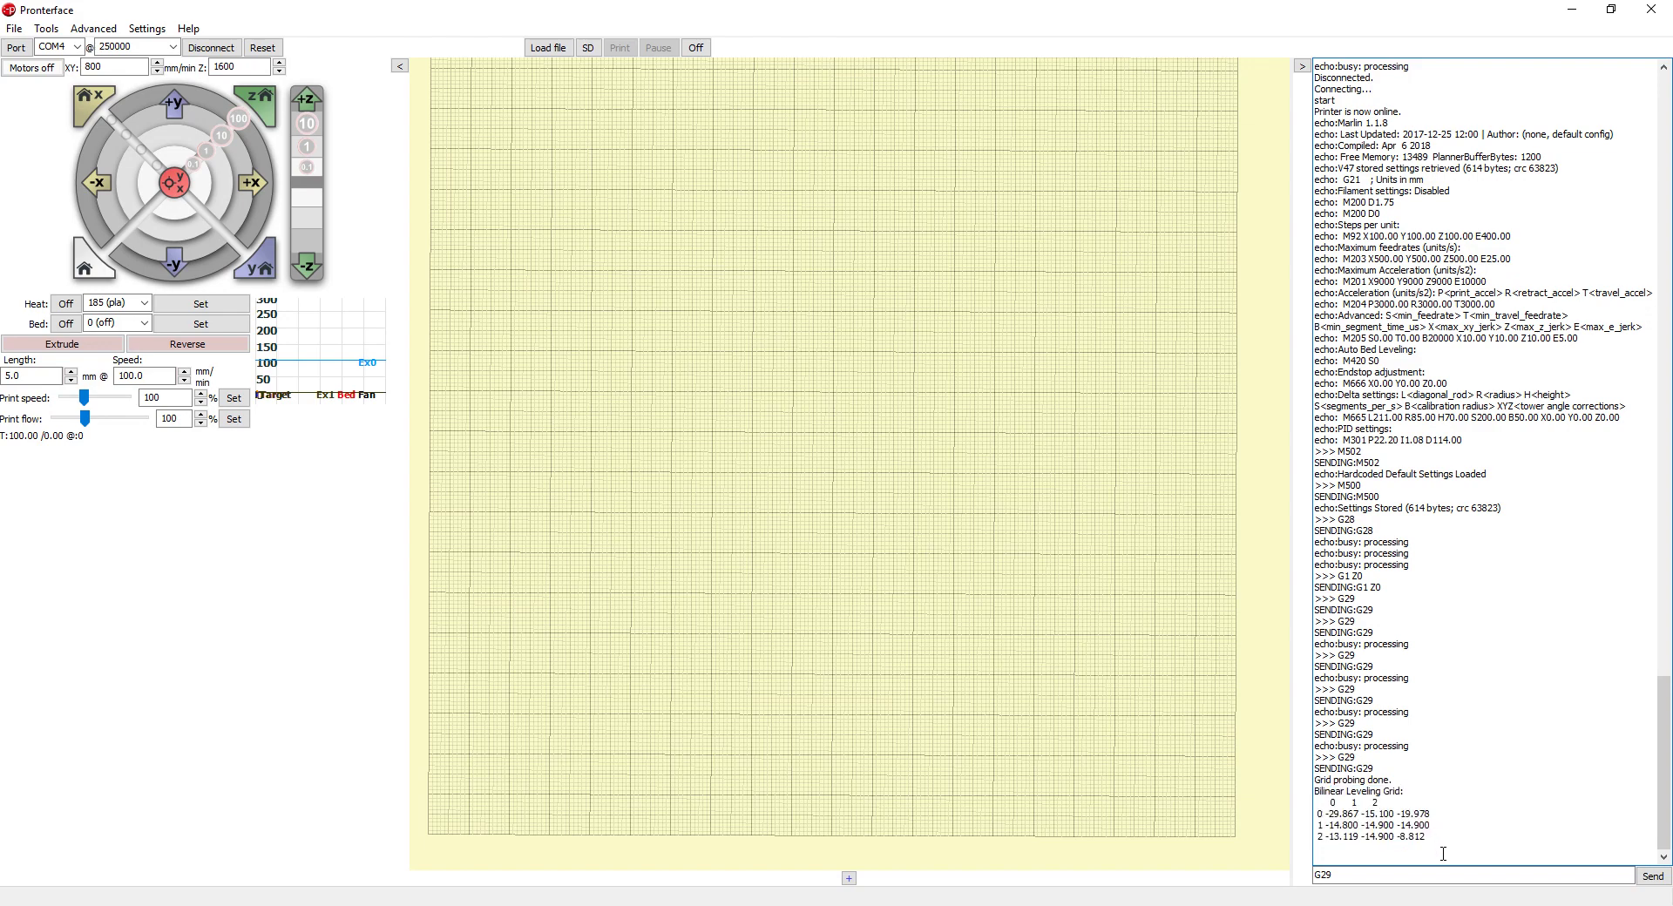
click(1440, 847)
drag(1441, 841, 1321, 791)
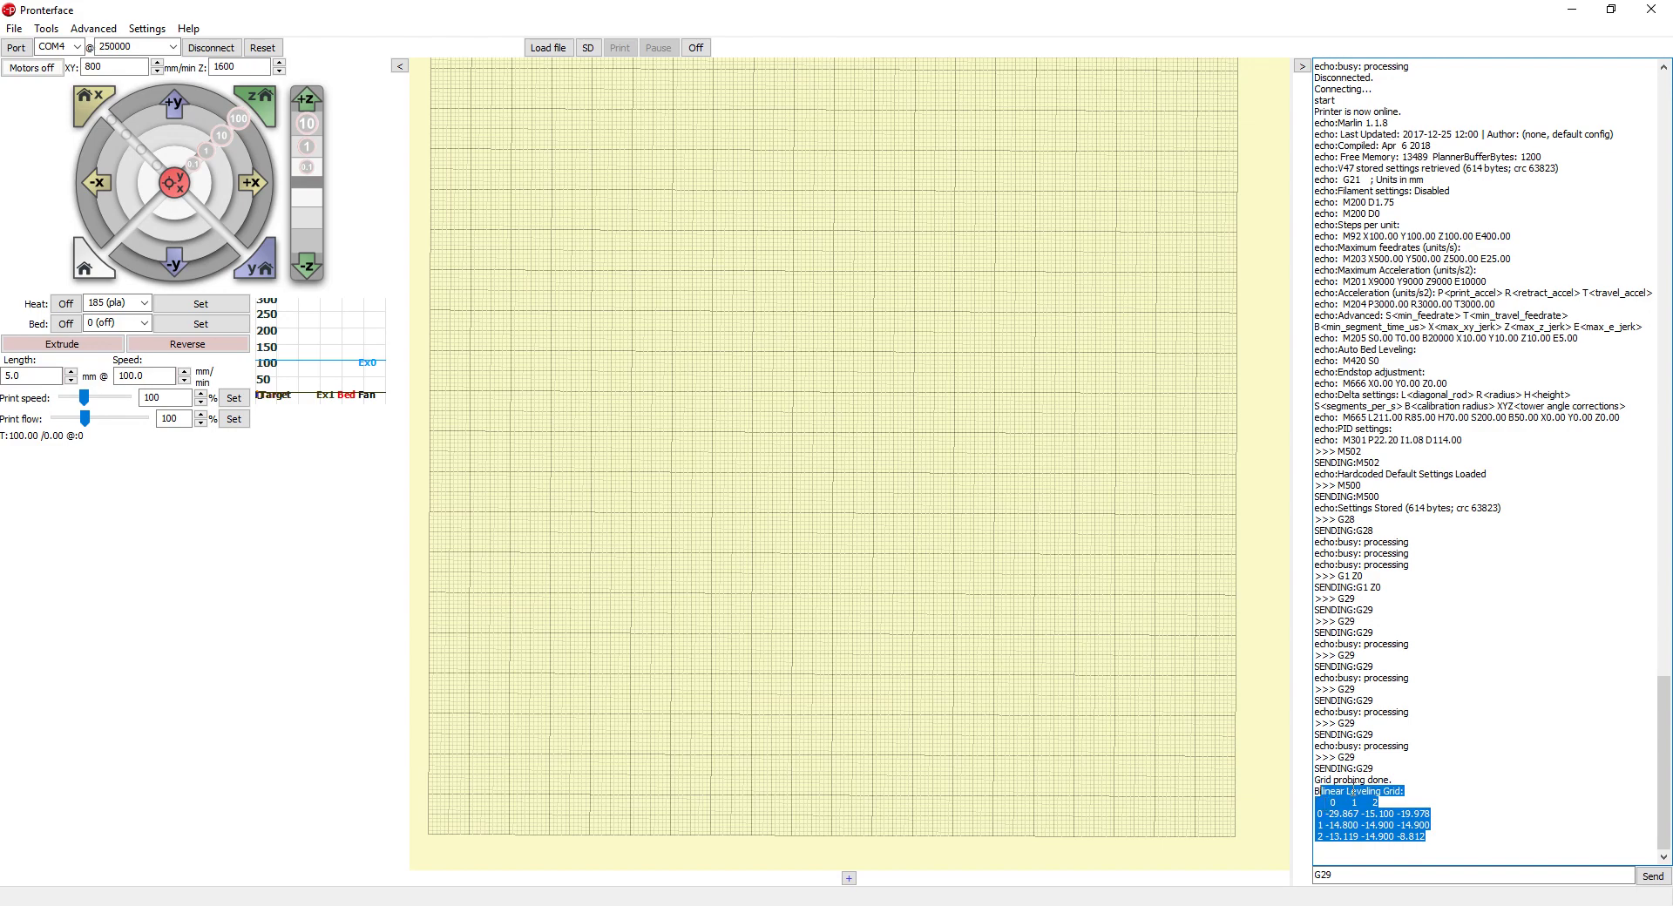
Send M500 to store the newly probed leveling grid in the printer's memory.
click(1400, 875)
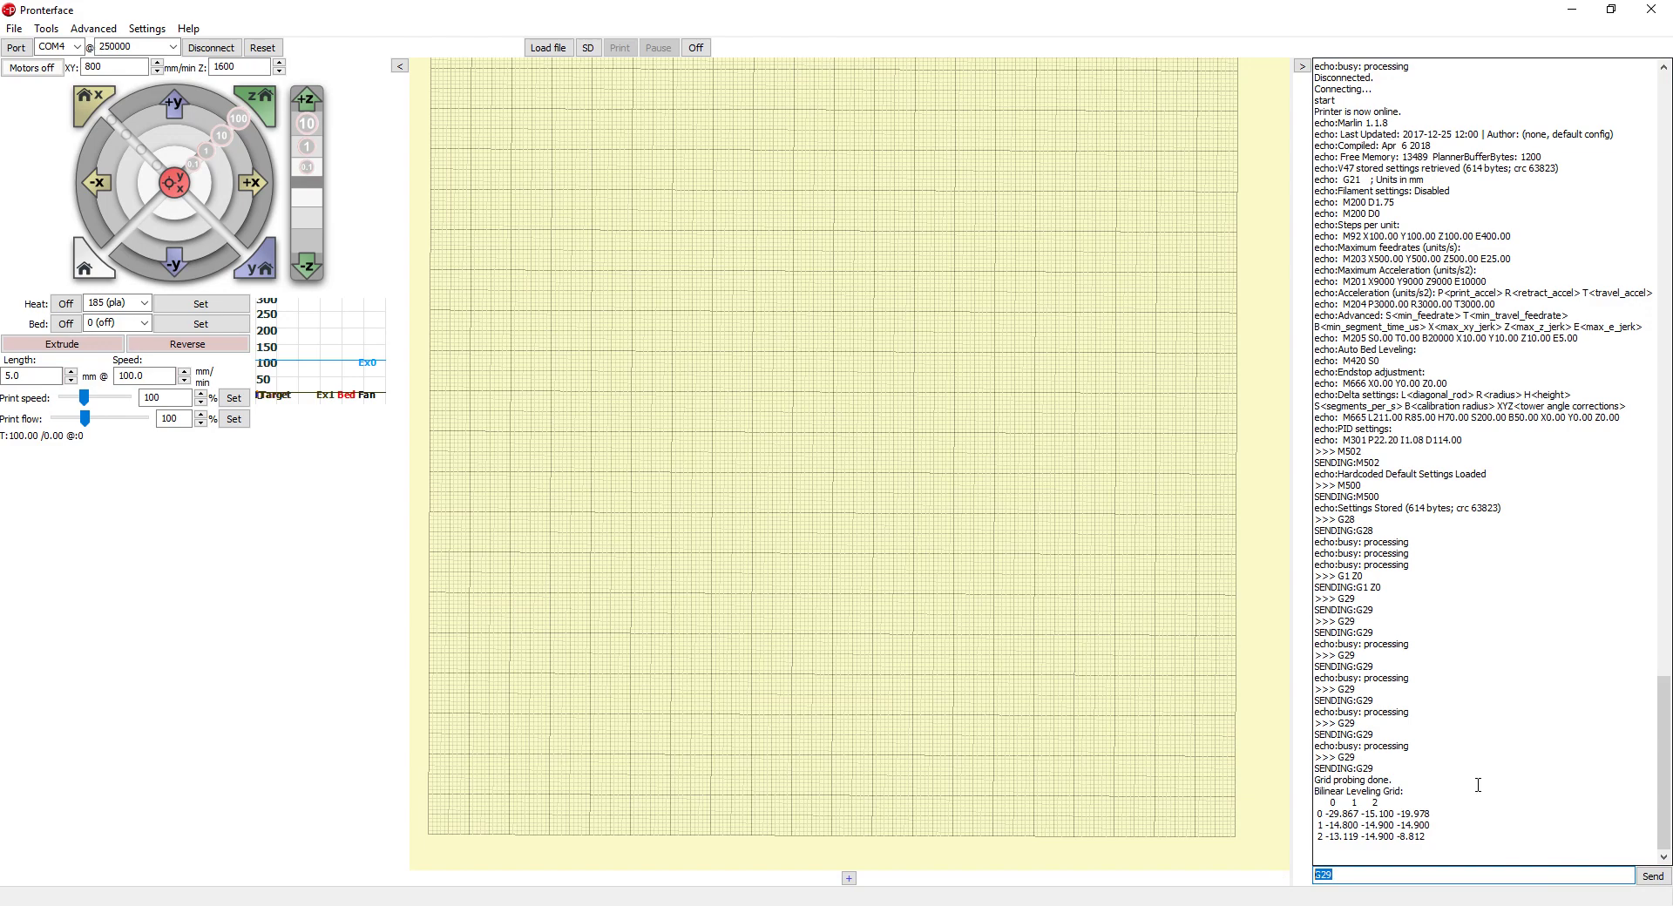
text(M500)
key(Return)
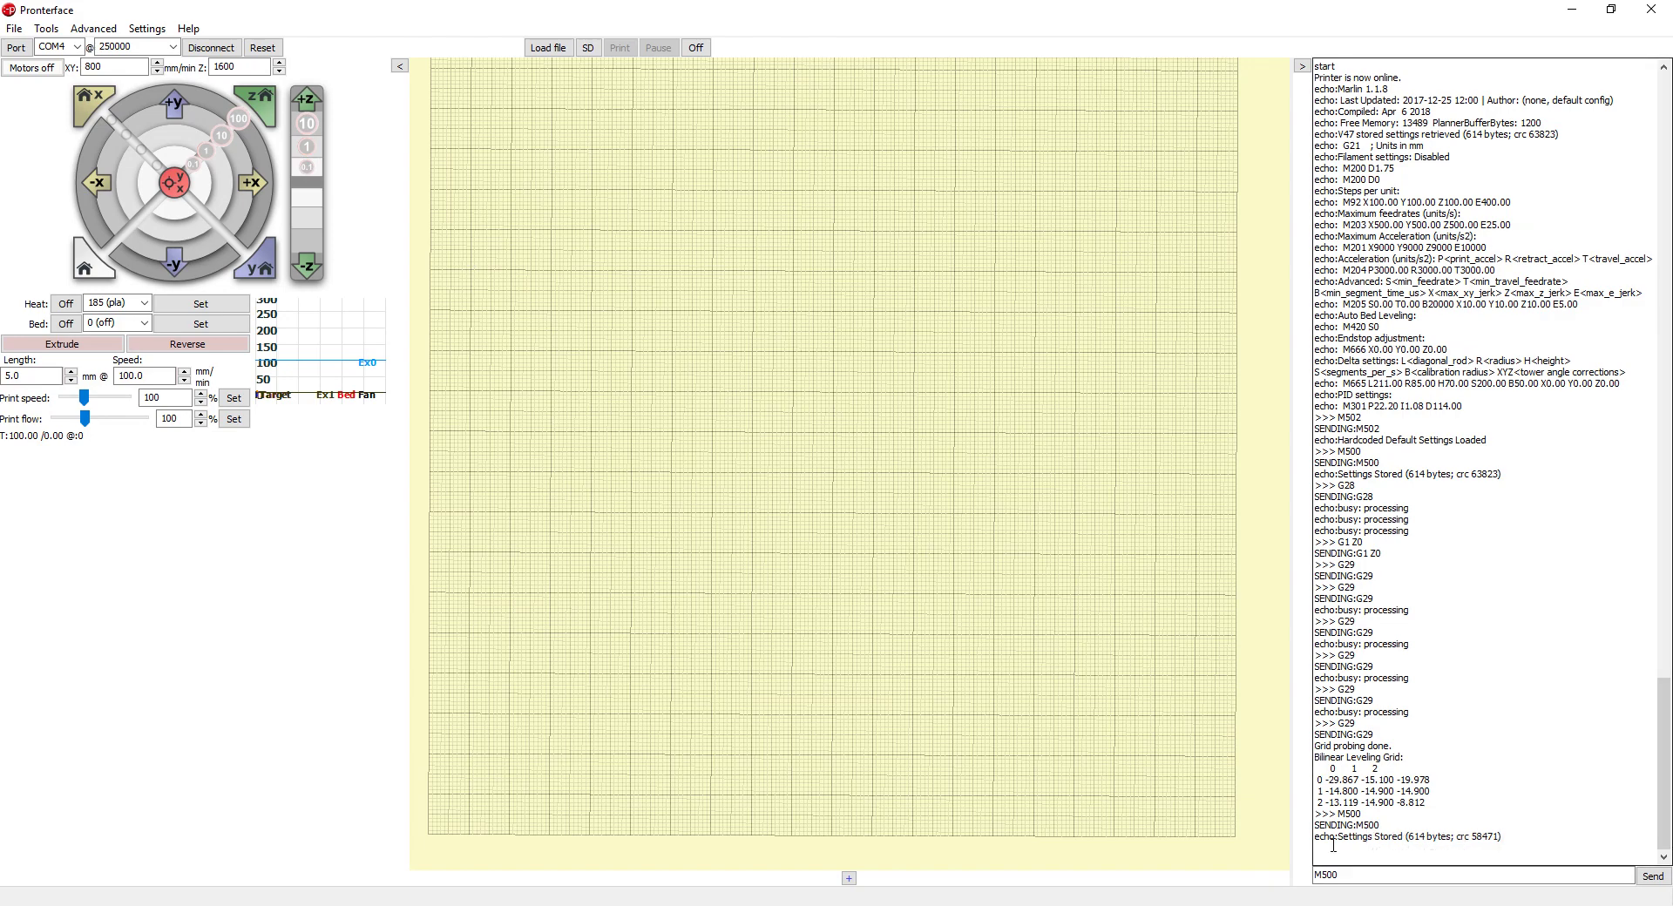
Send G1 Z0 to move the nozzle to the zero height with the stored grid.
click(1352, 874)
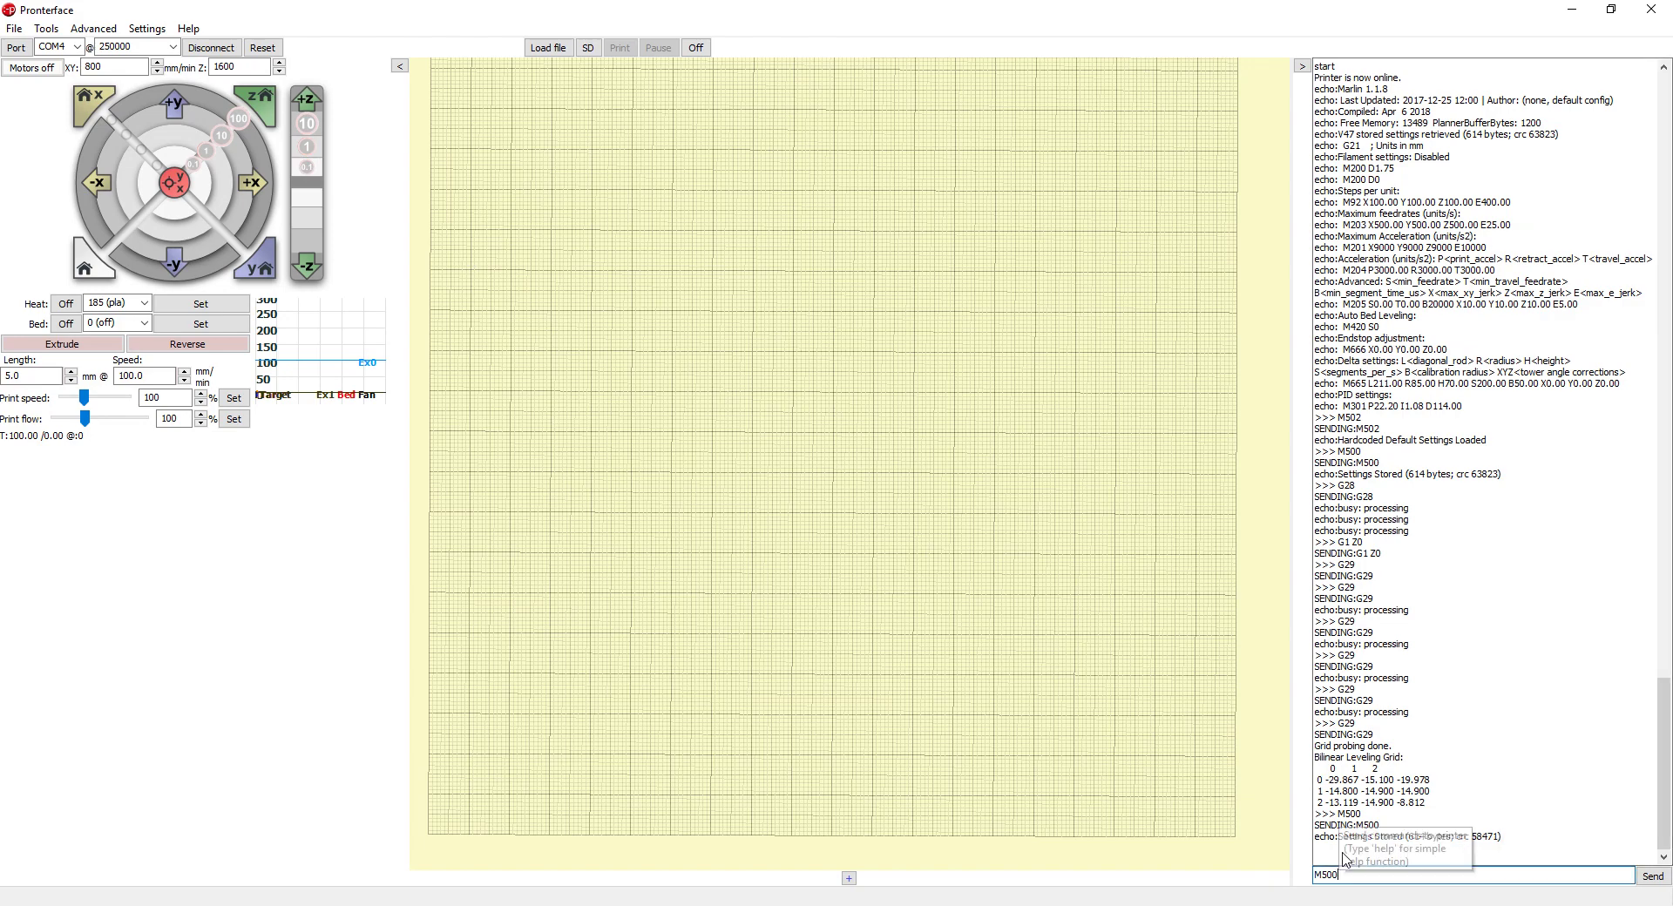
key(BackSpace)
key(BackSpace)
key(BackSpace)
key(BackSpace)
text(G)
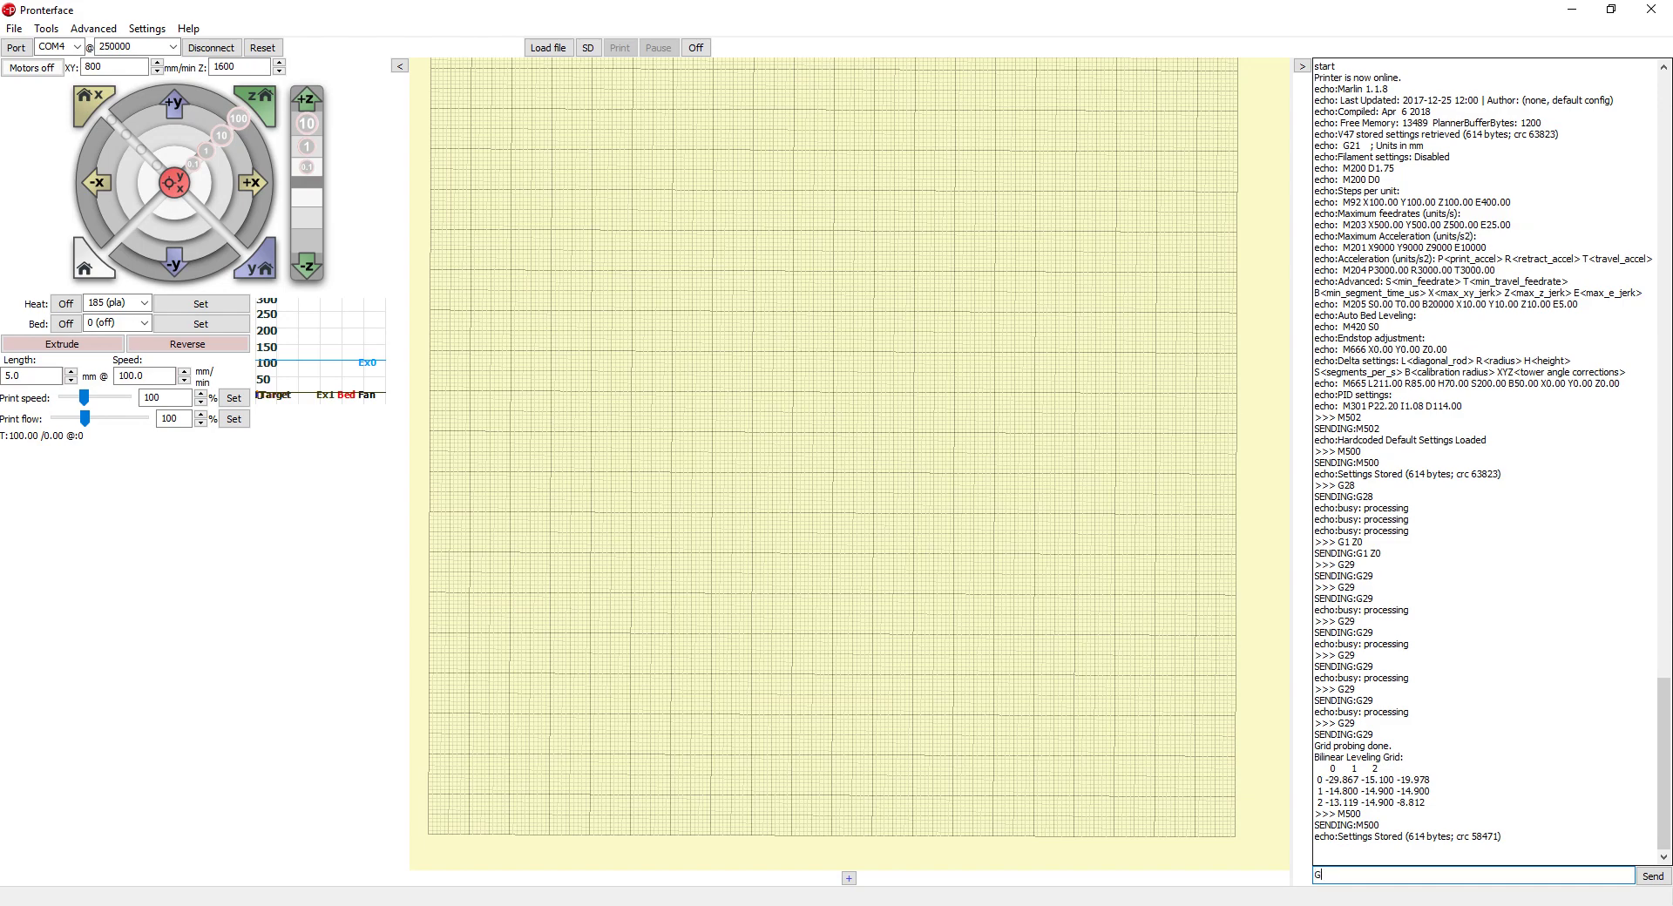
text(1 Z0)
key(Return)
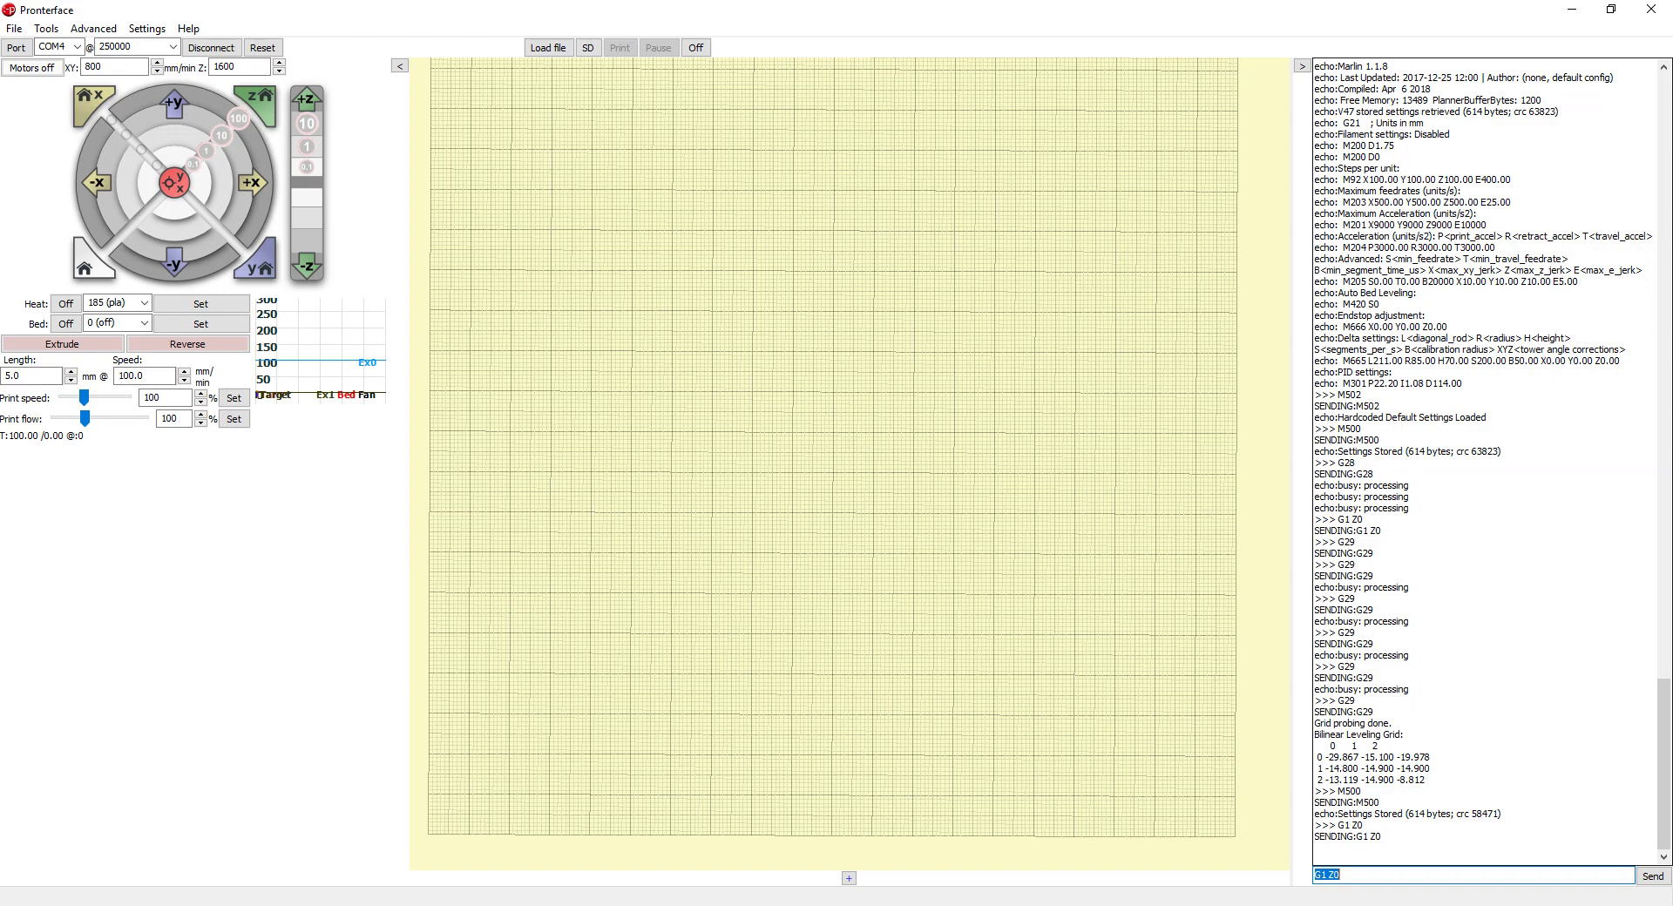
Report the leveling grid and status with M420 V, and turn bed leveling off with M420 S0.
text(M420 V)
key(Return)
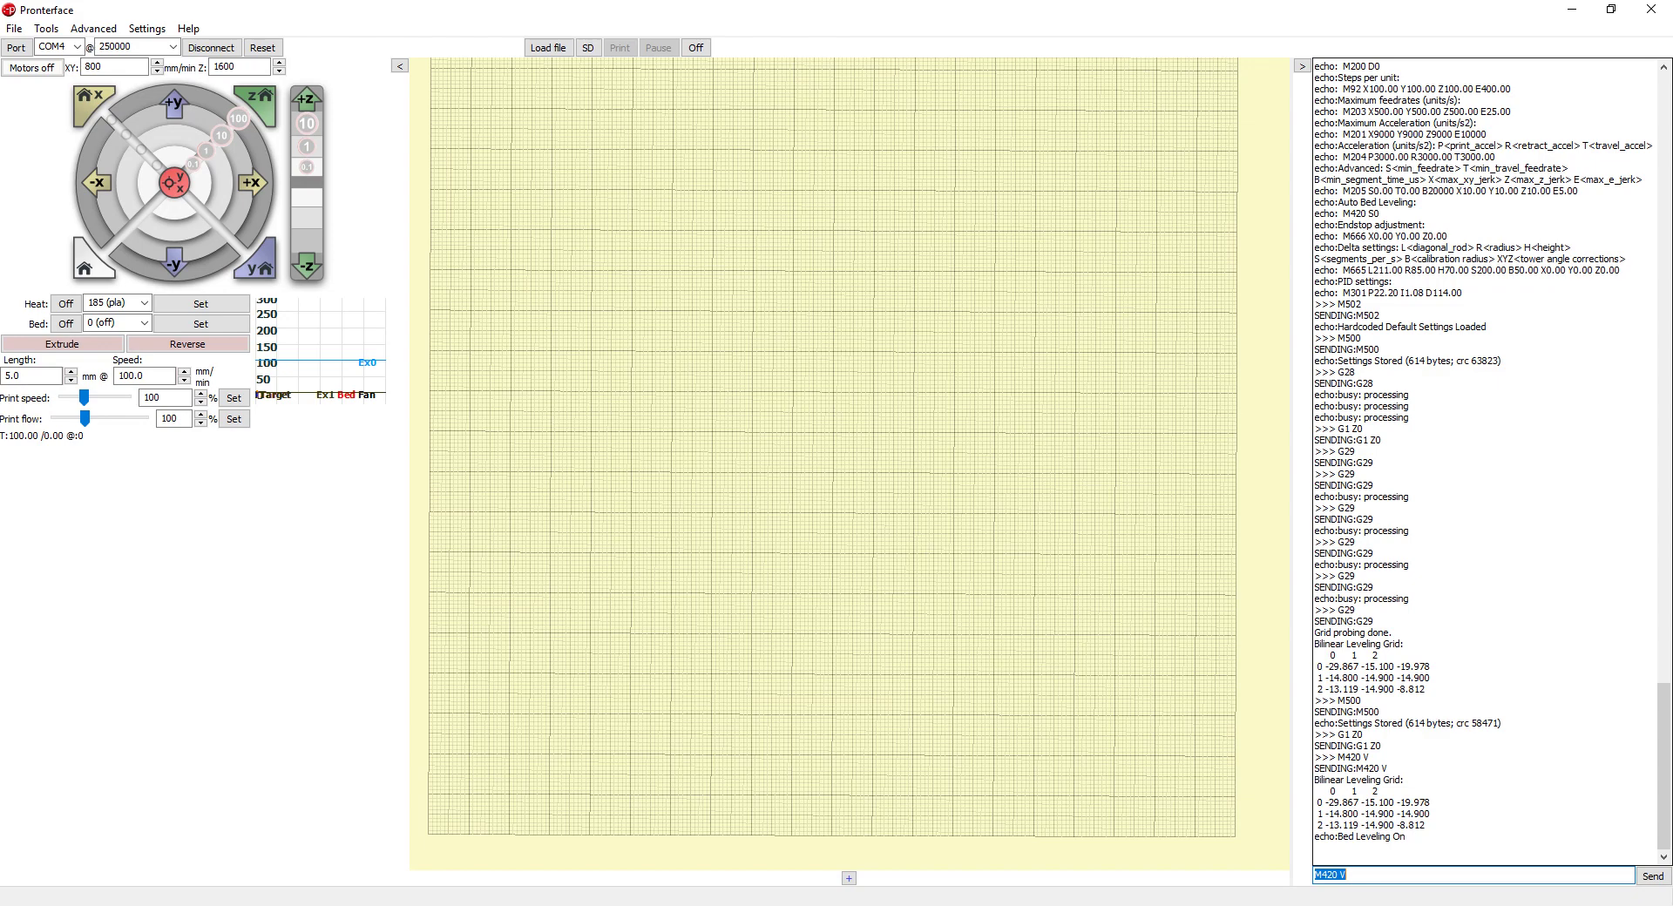
key(Up)
key(BackSpace)
text(0)
key(Return)
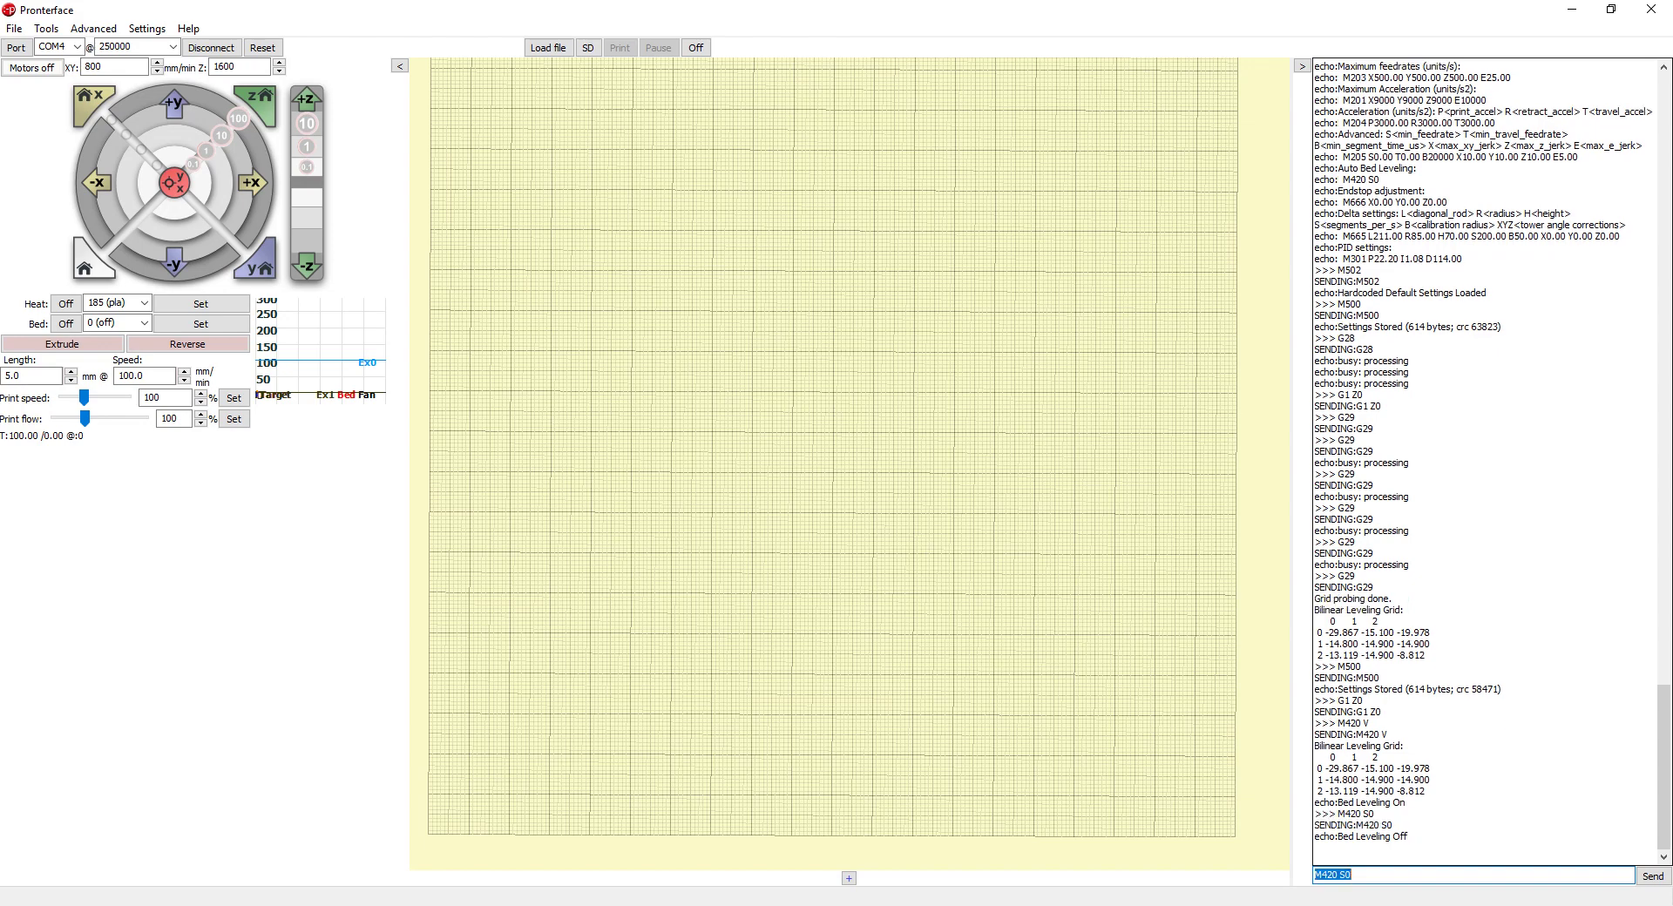
Send M420 V again to check the leveling status after switching bed leveling off.
key(Up)
key(BackSpace)
key(BackSpace)
text(V)
key(Return)
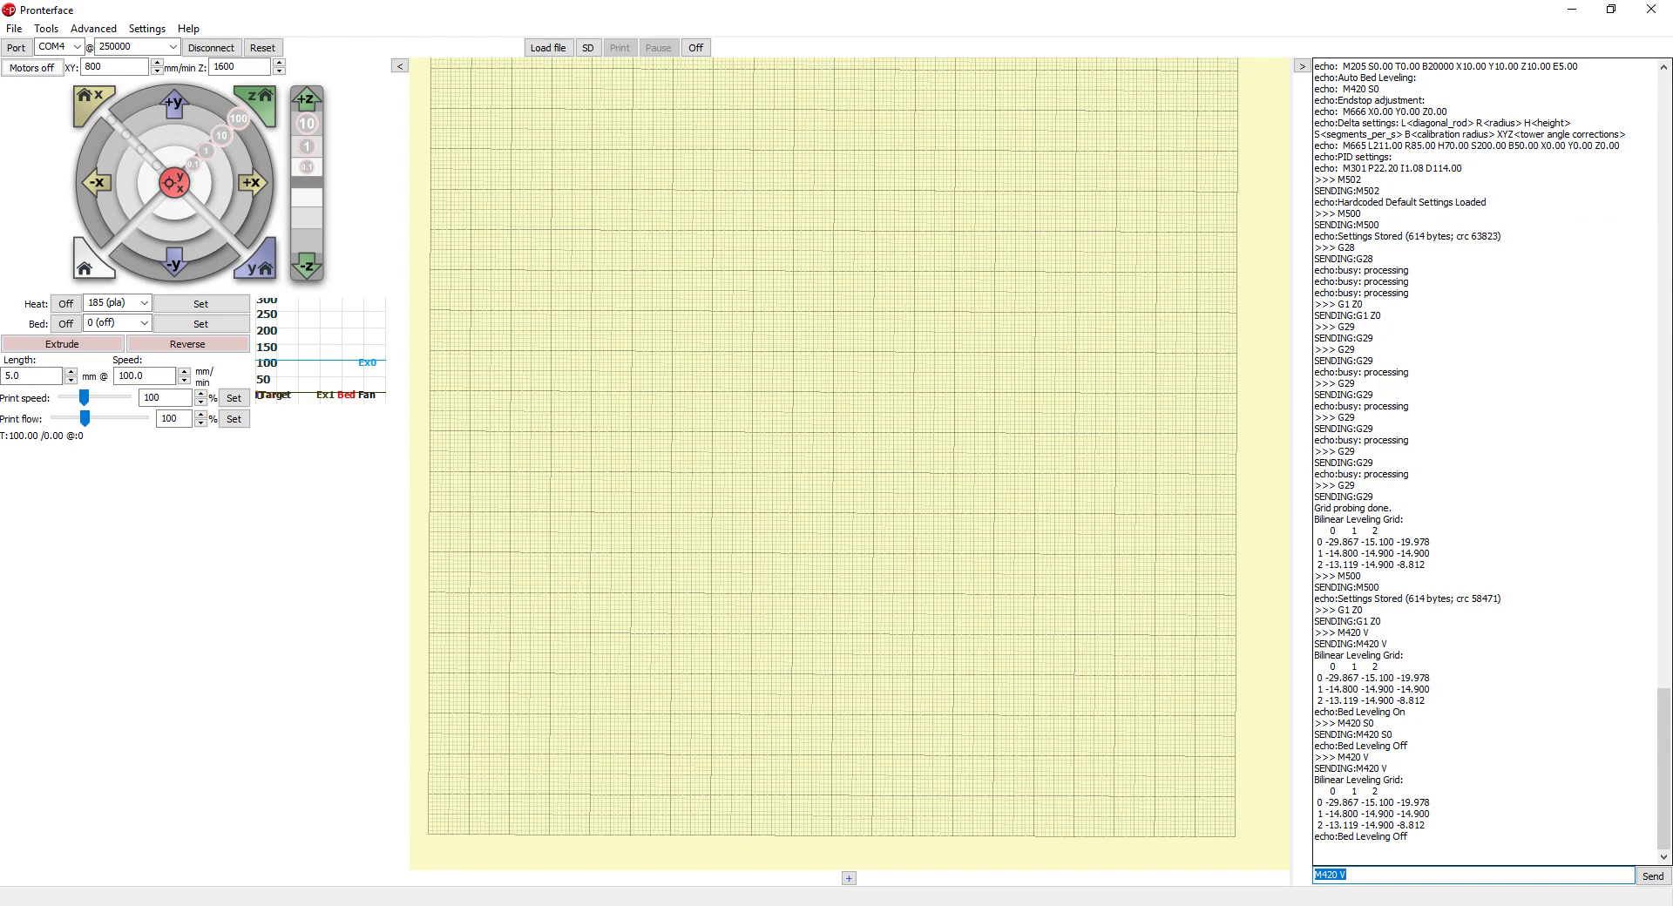
Send M420 S1 to turn bed leveling back on.
key(Right)
text(0)
key(BackSpace)
key(BackSpace)
text(S1)
key(Return)
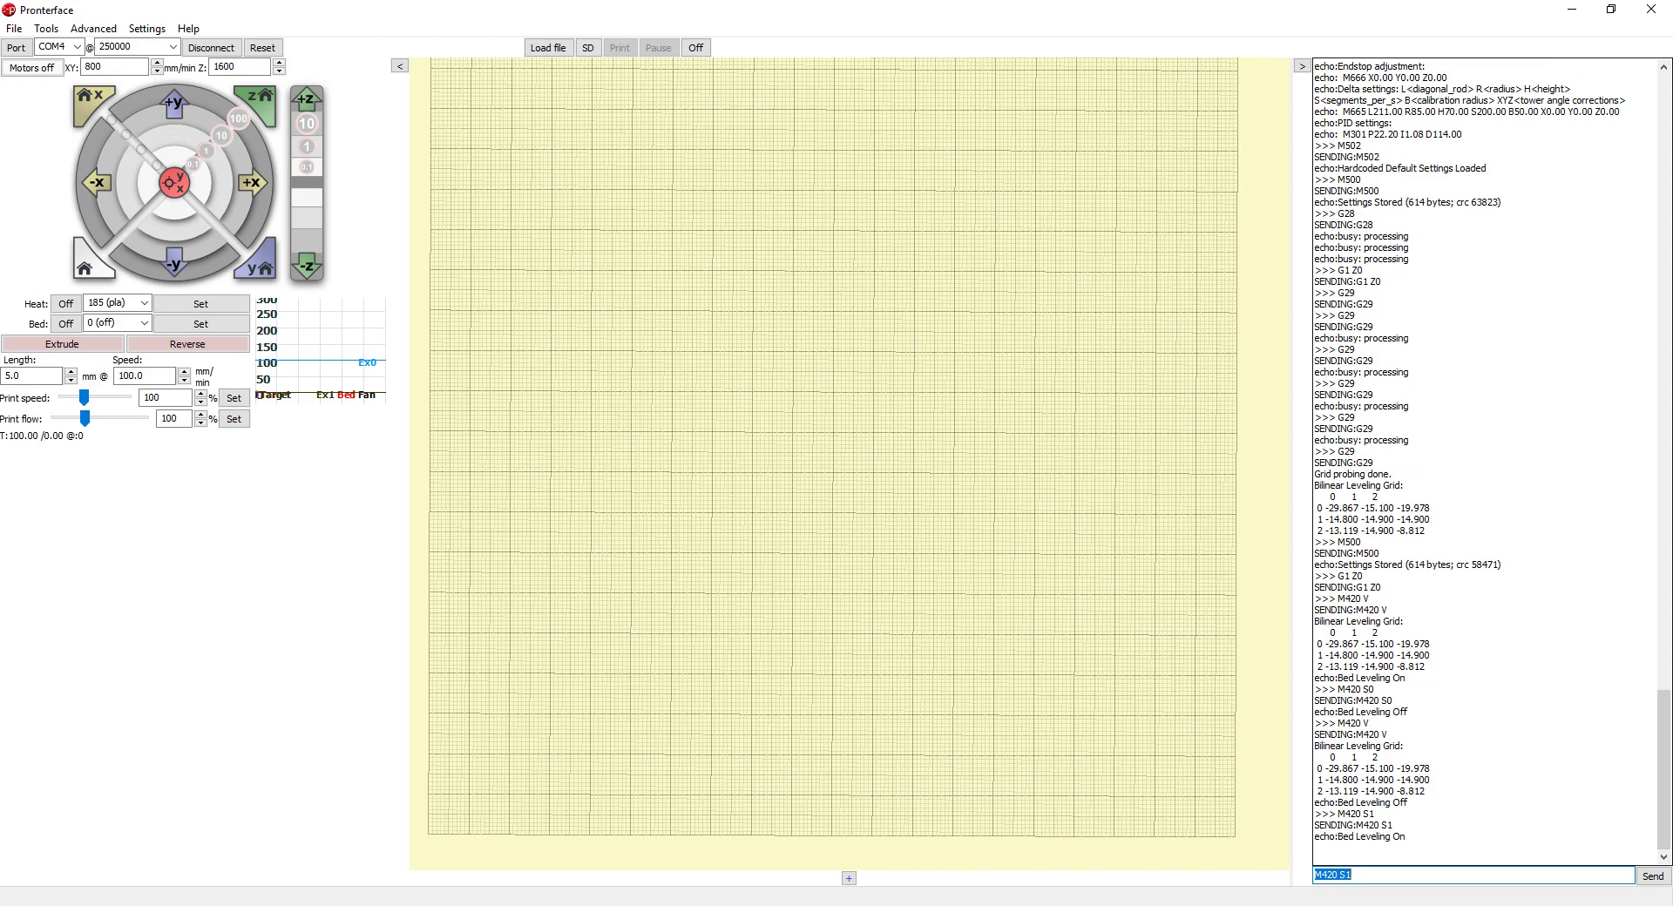
Send M420 V to check the grid and leveling status after re-enabling bed leveling.
key(End)
key(BackSpace)
key(BackSpace)
text(V)
key(Return)
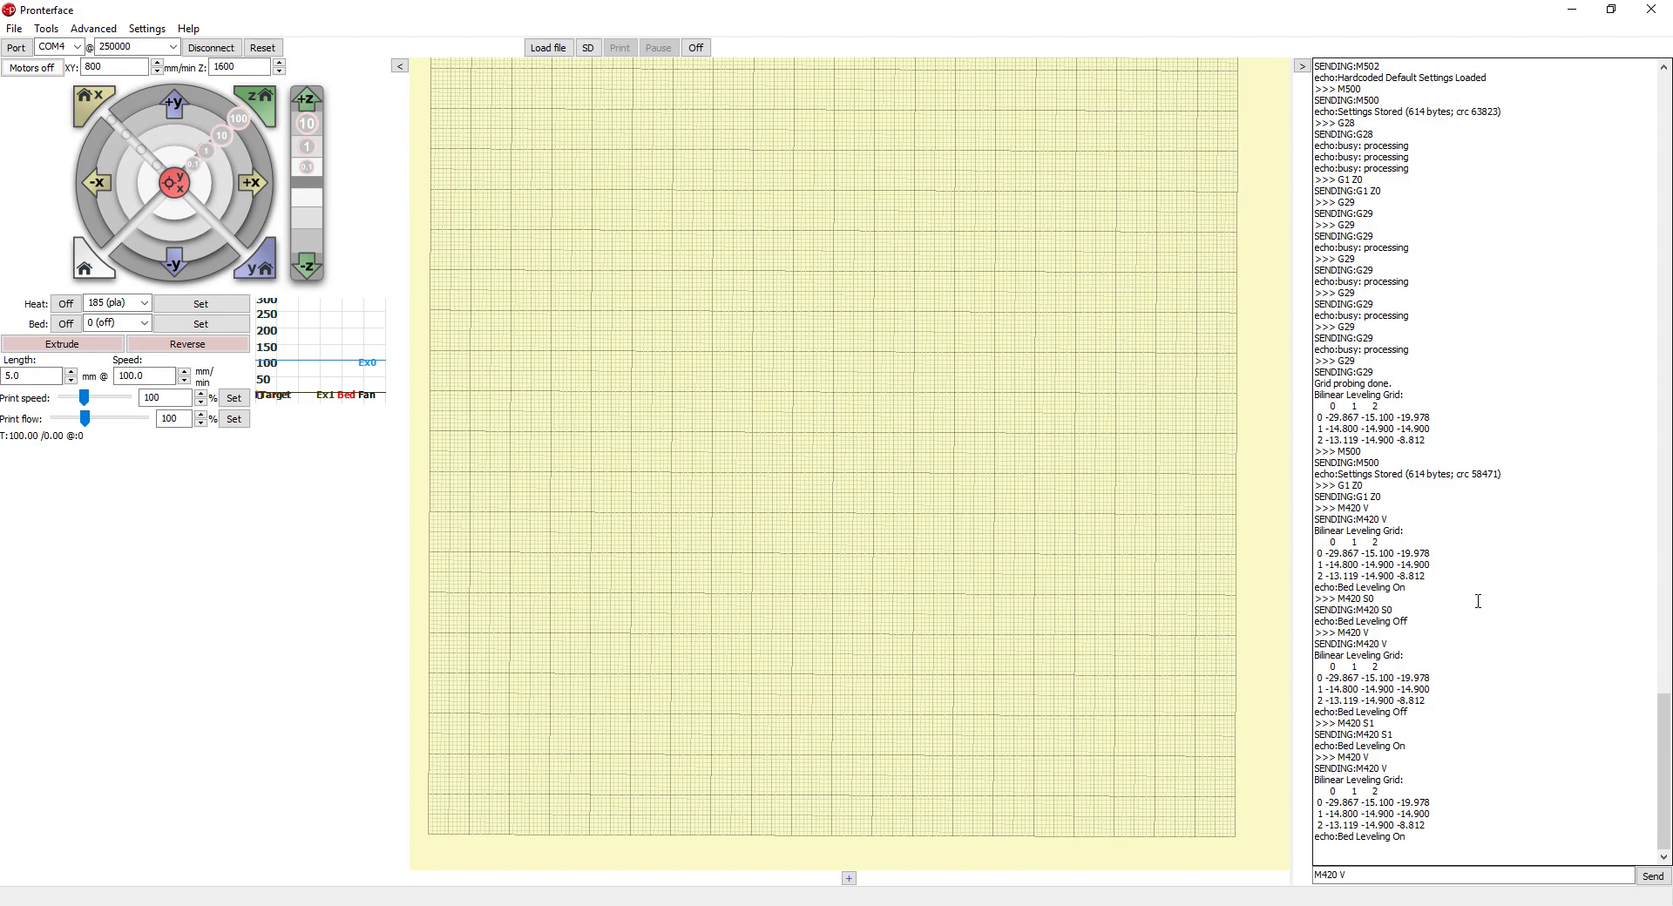
Load the hardcoded default settings with M502 and store them with M500.
drag(1404, 876, 1251, 876)
click(1316, 840)
drag(1320, 875, 1609, 844)
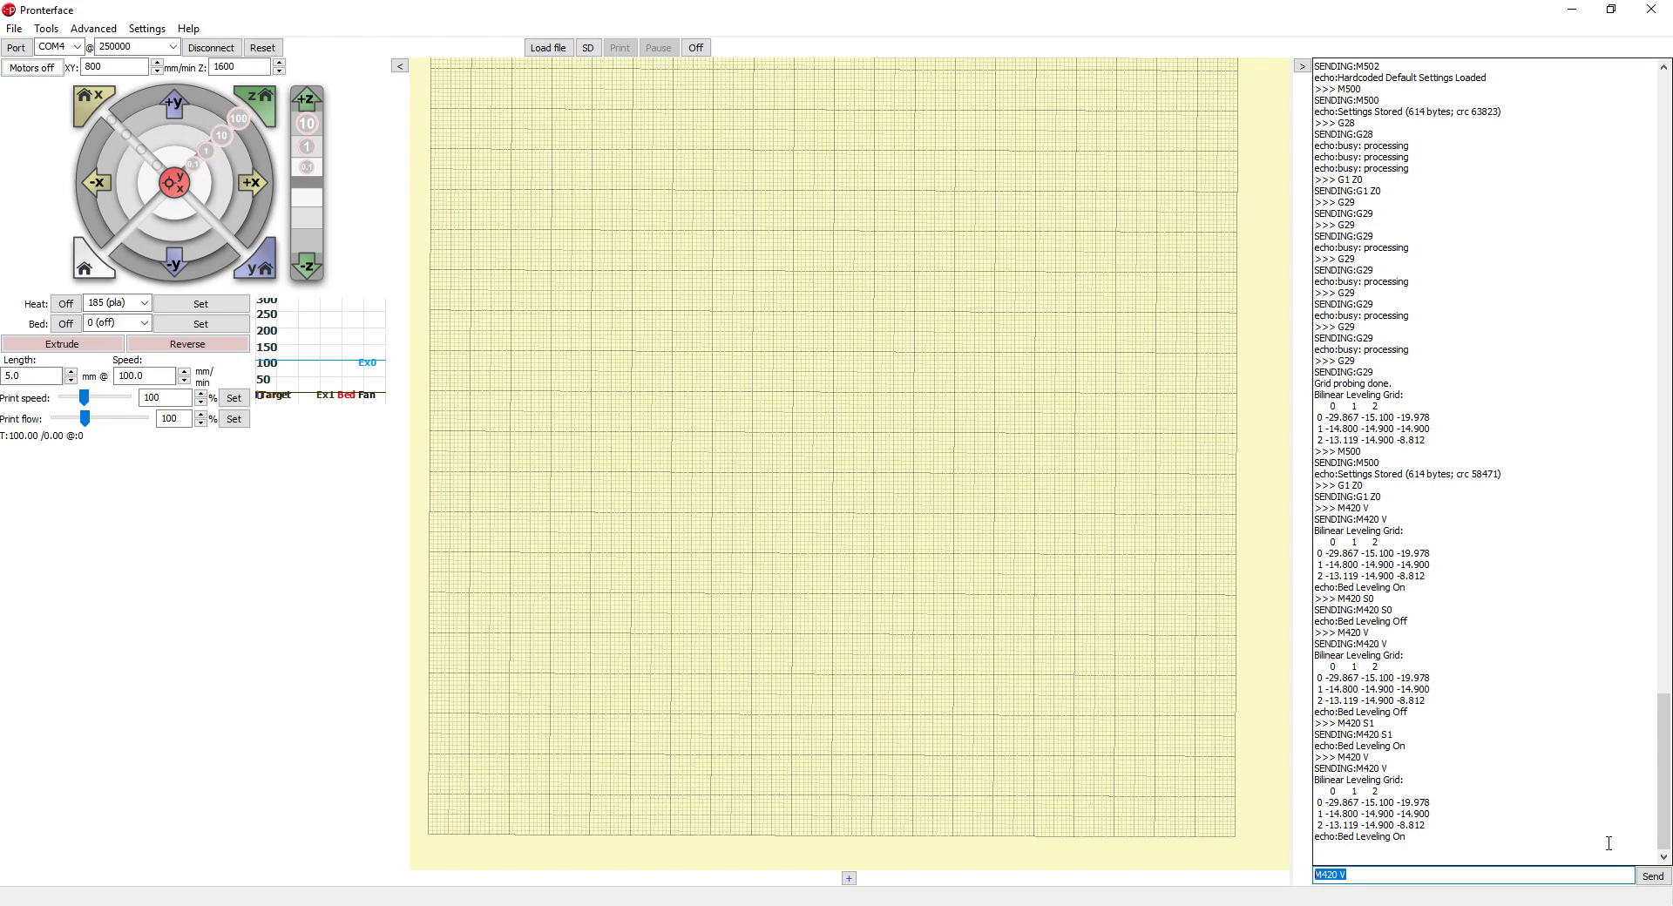
text(M502)
key(Return)
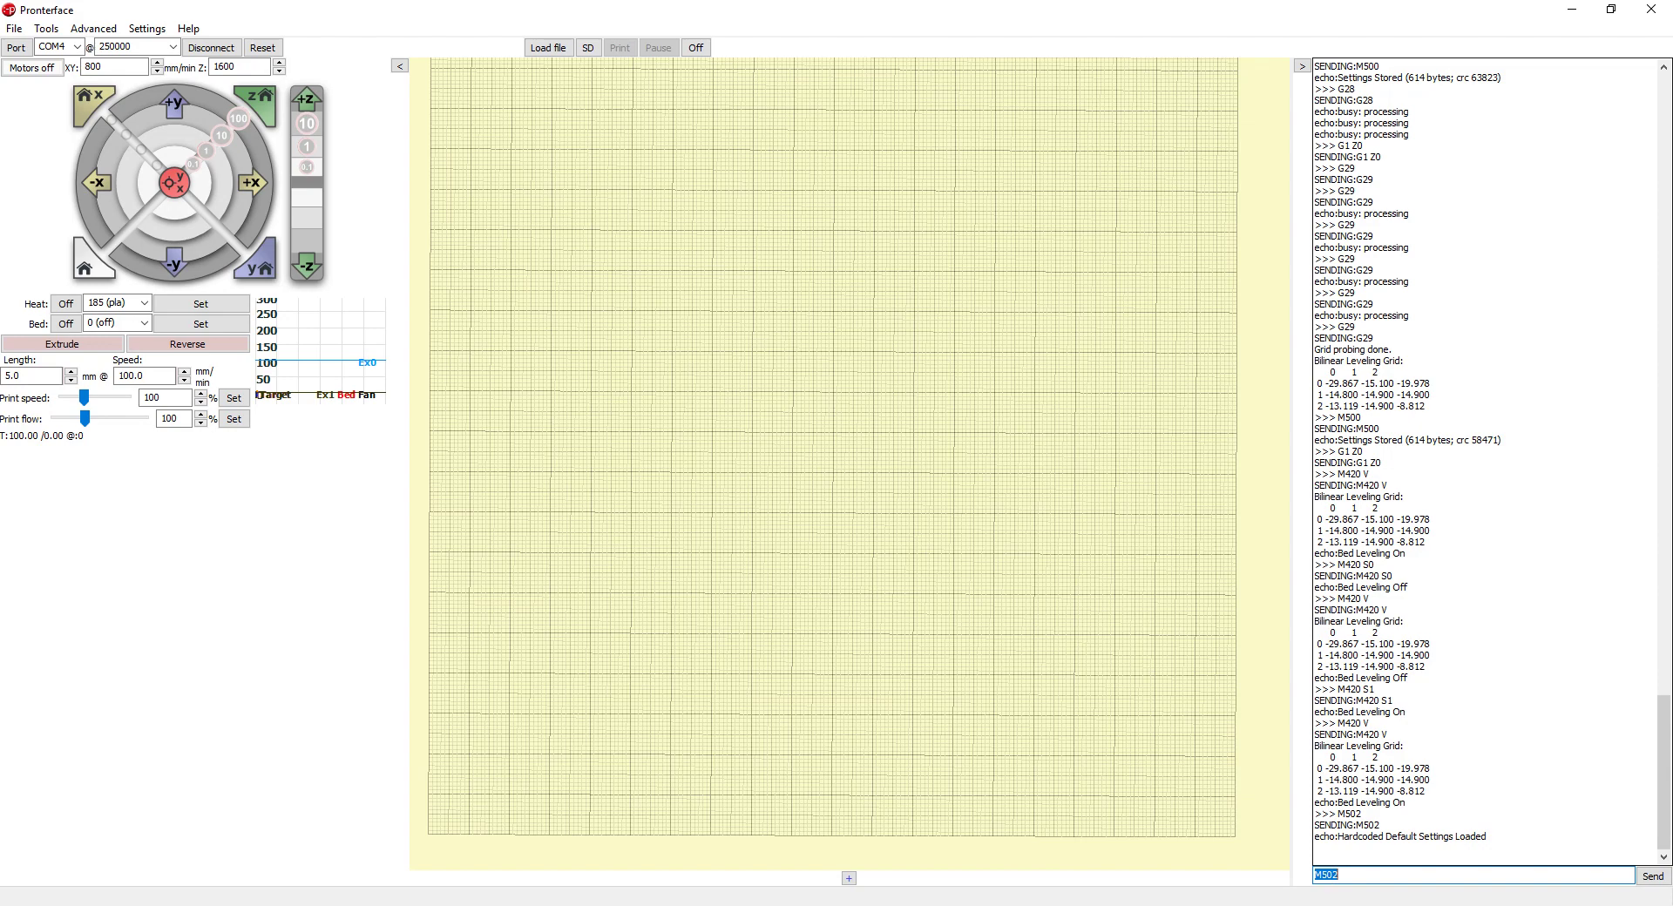
text(M500)
key(Return)
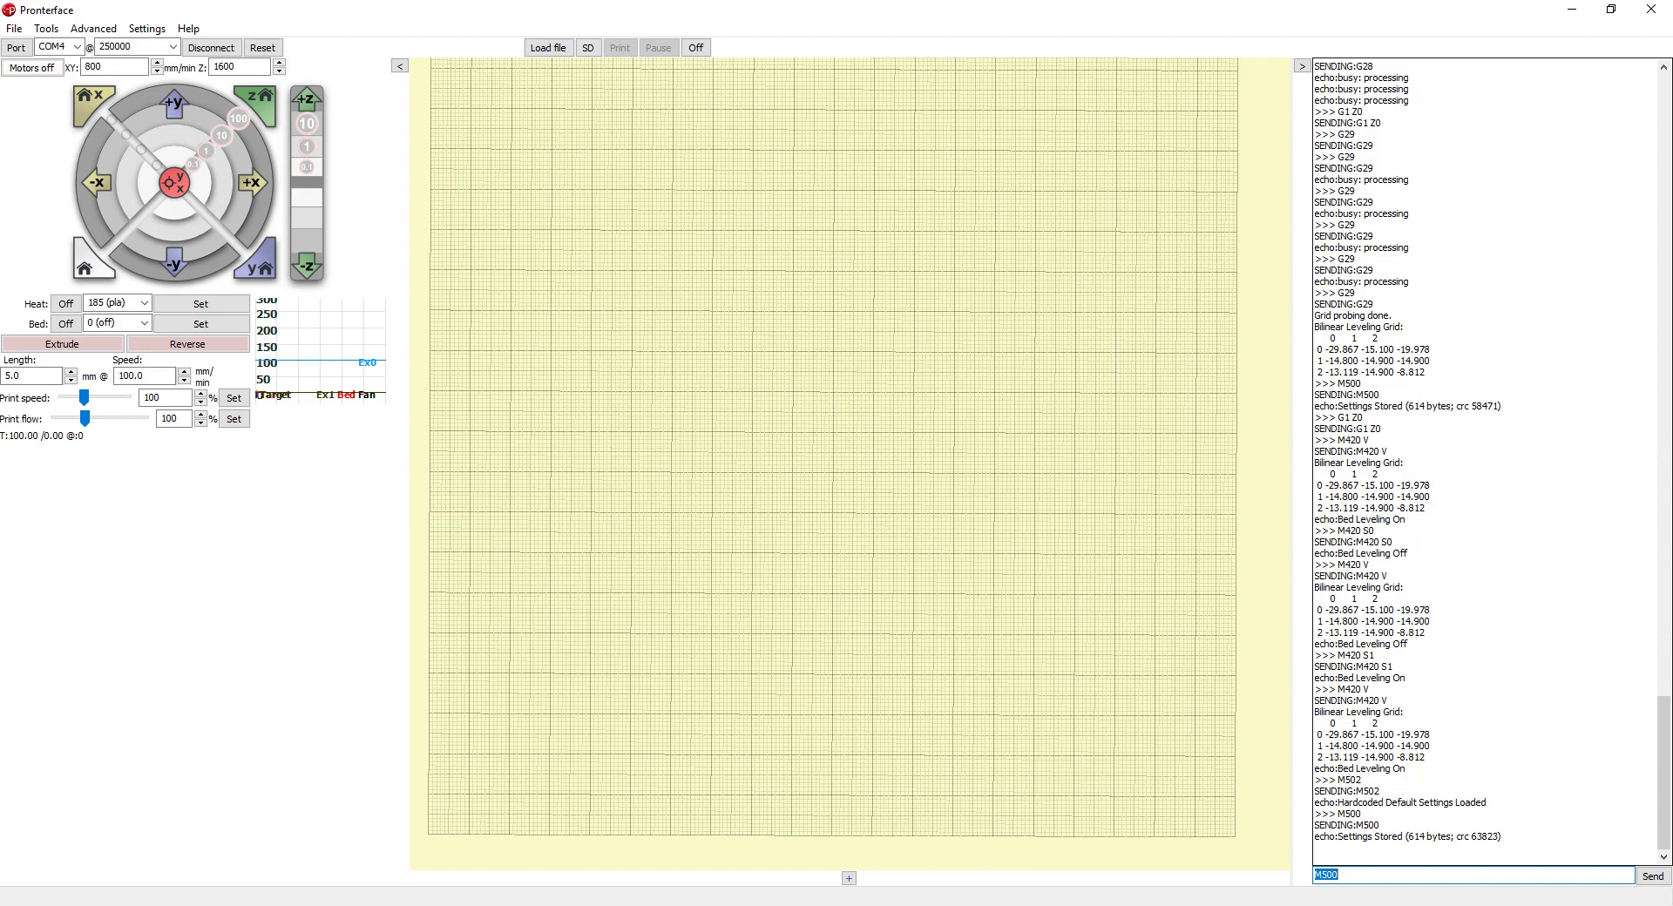
Home the printer with G28 and start a new manual grid probing with G29.
text(G28)
key(Return)
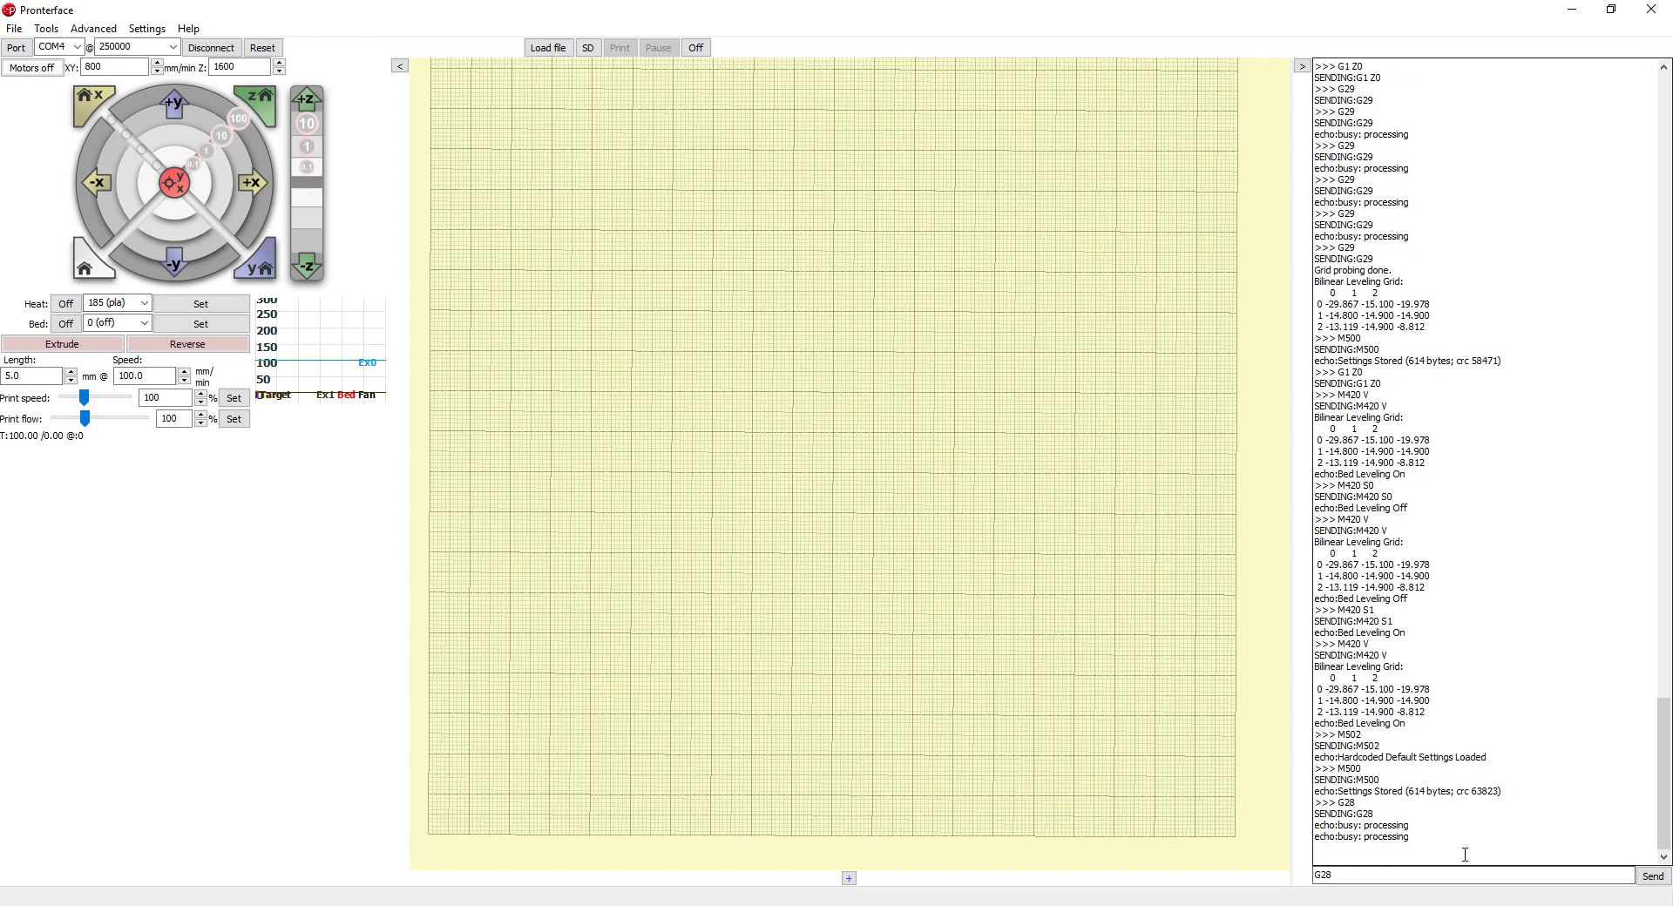
click(1372, 875)
key(BackSpace)
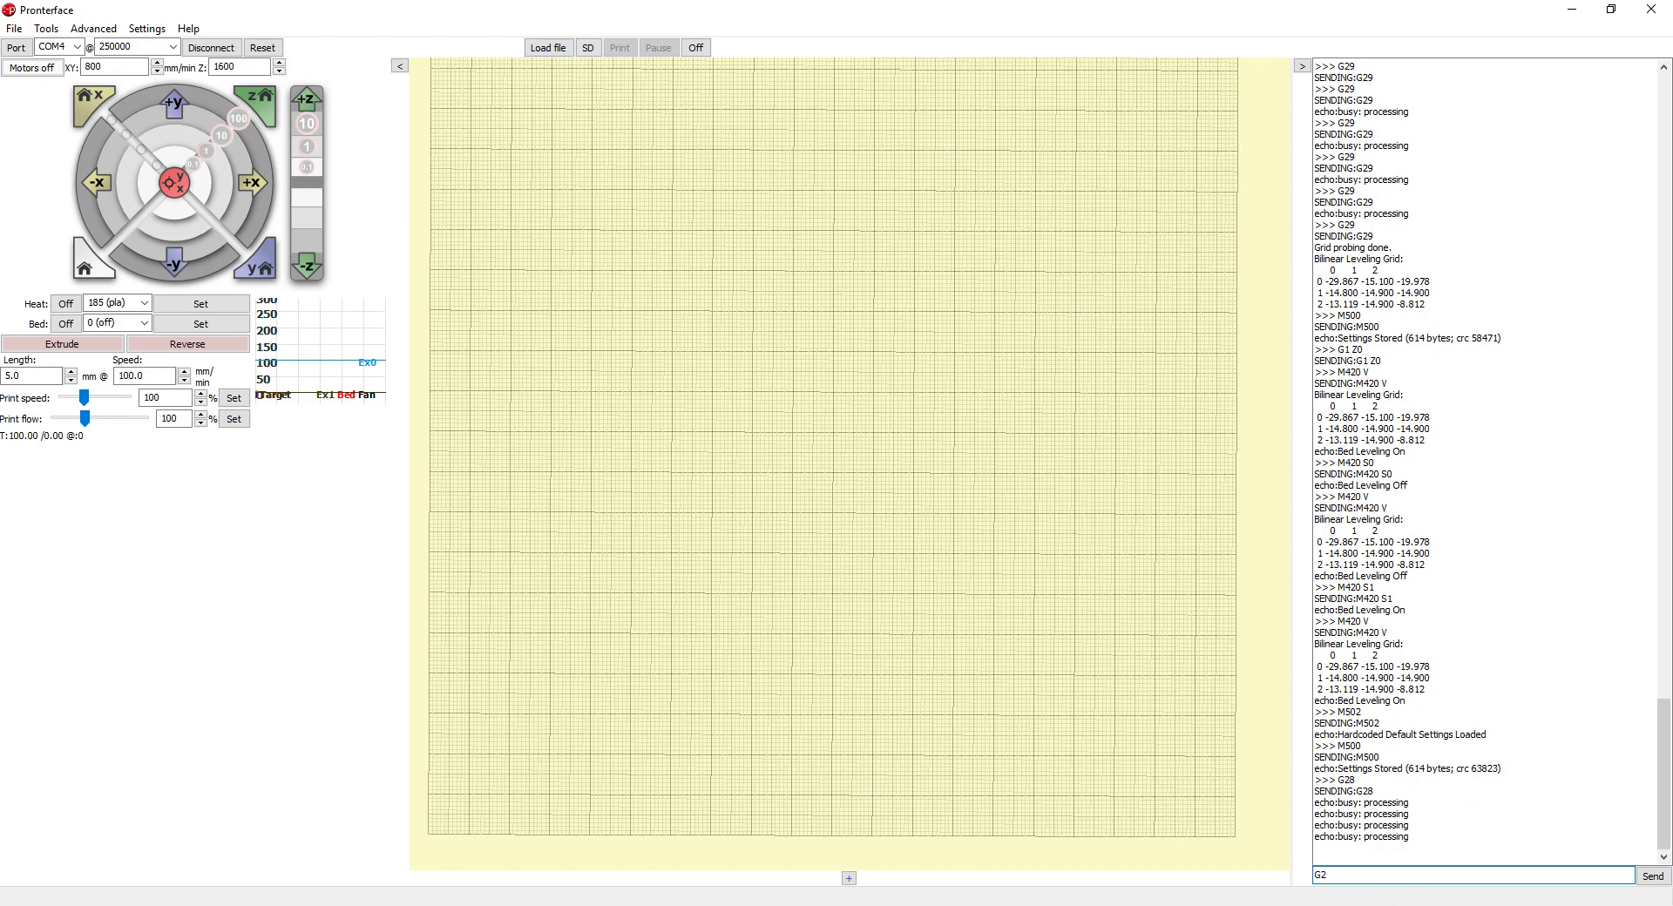
text(9)
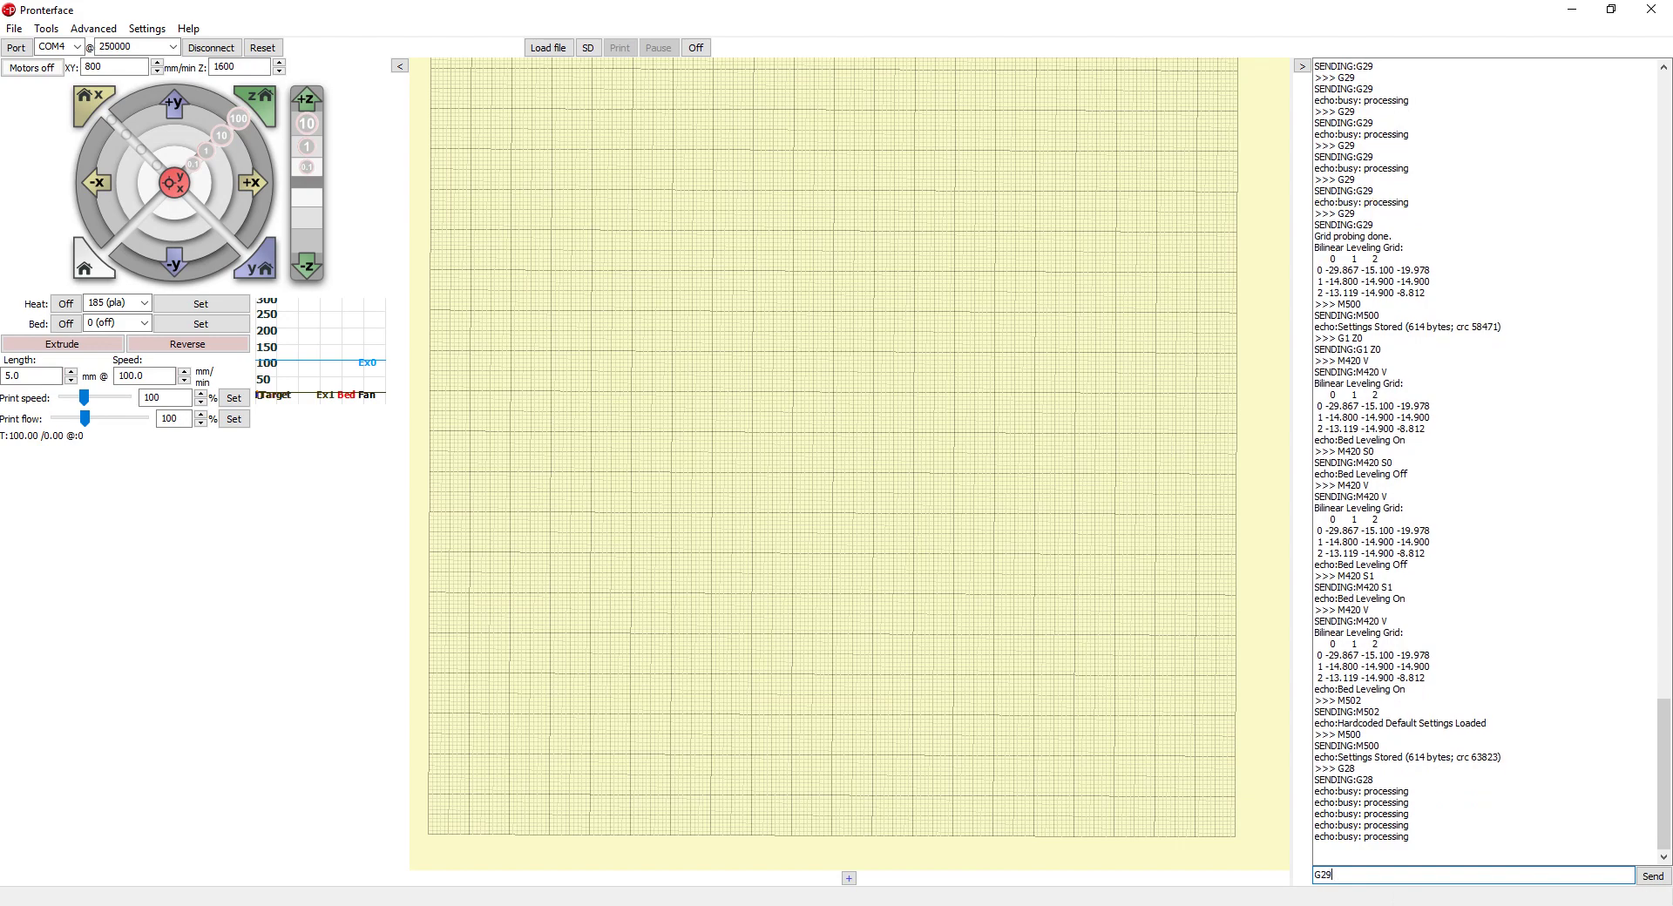
key(Return)
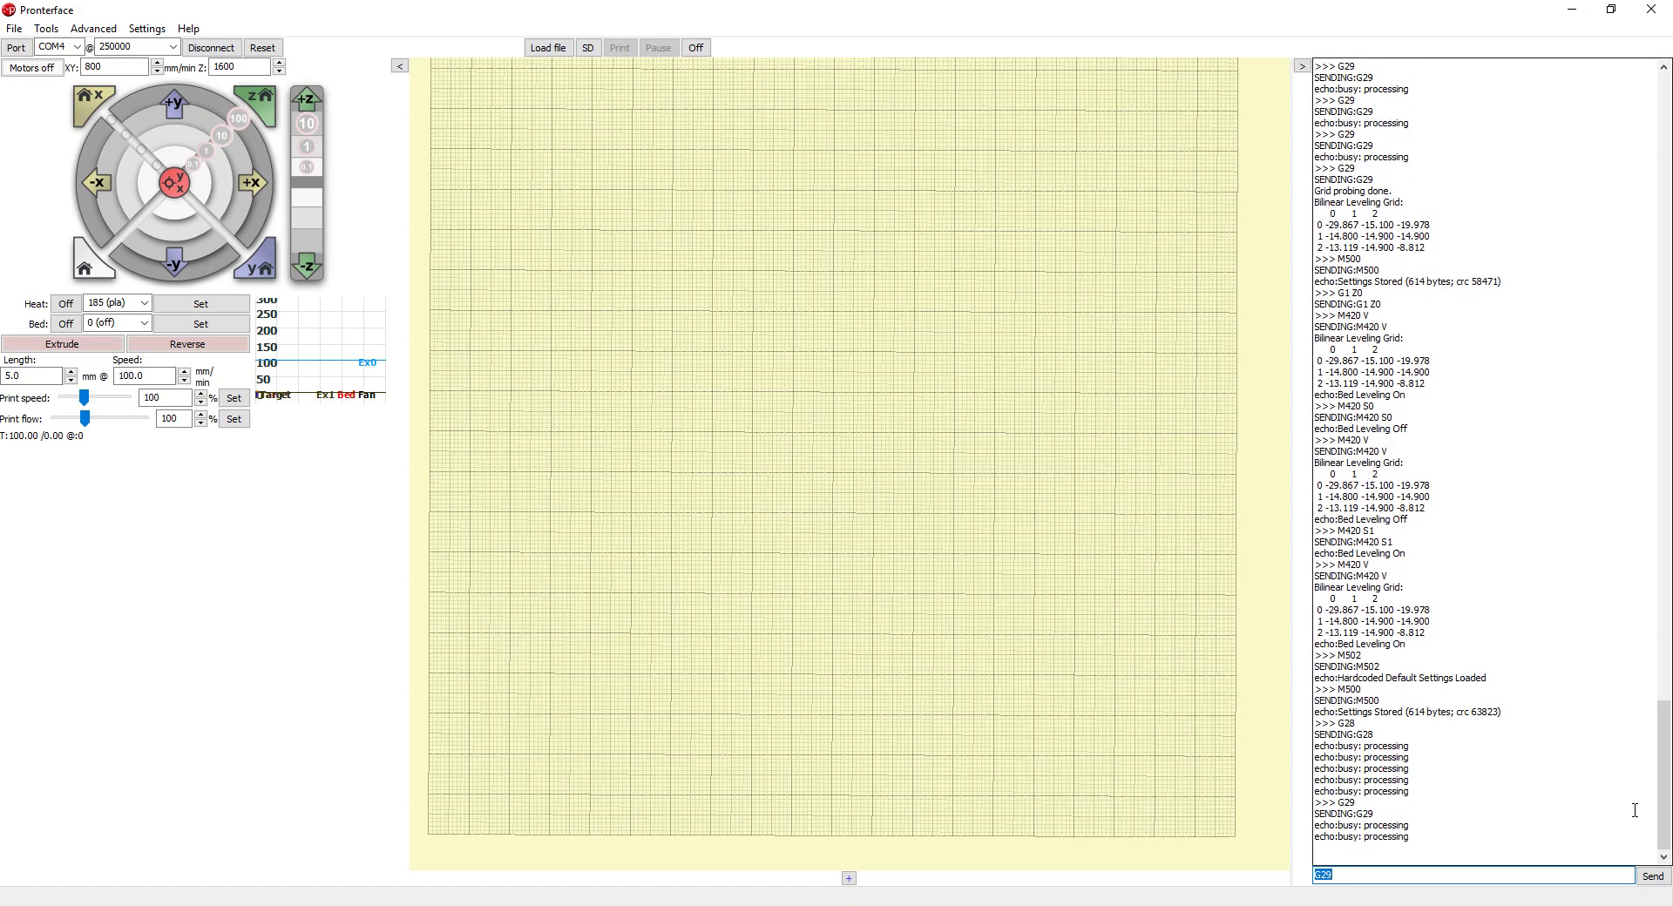
Send G29 five more times to advance through the probing points and finish the second leveling grid.
click(1650, 877)
click(1651, 878)
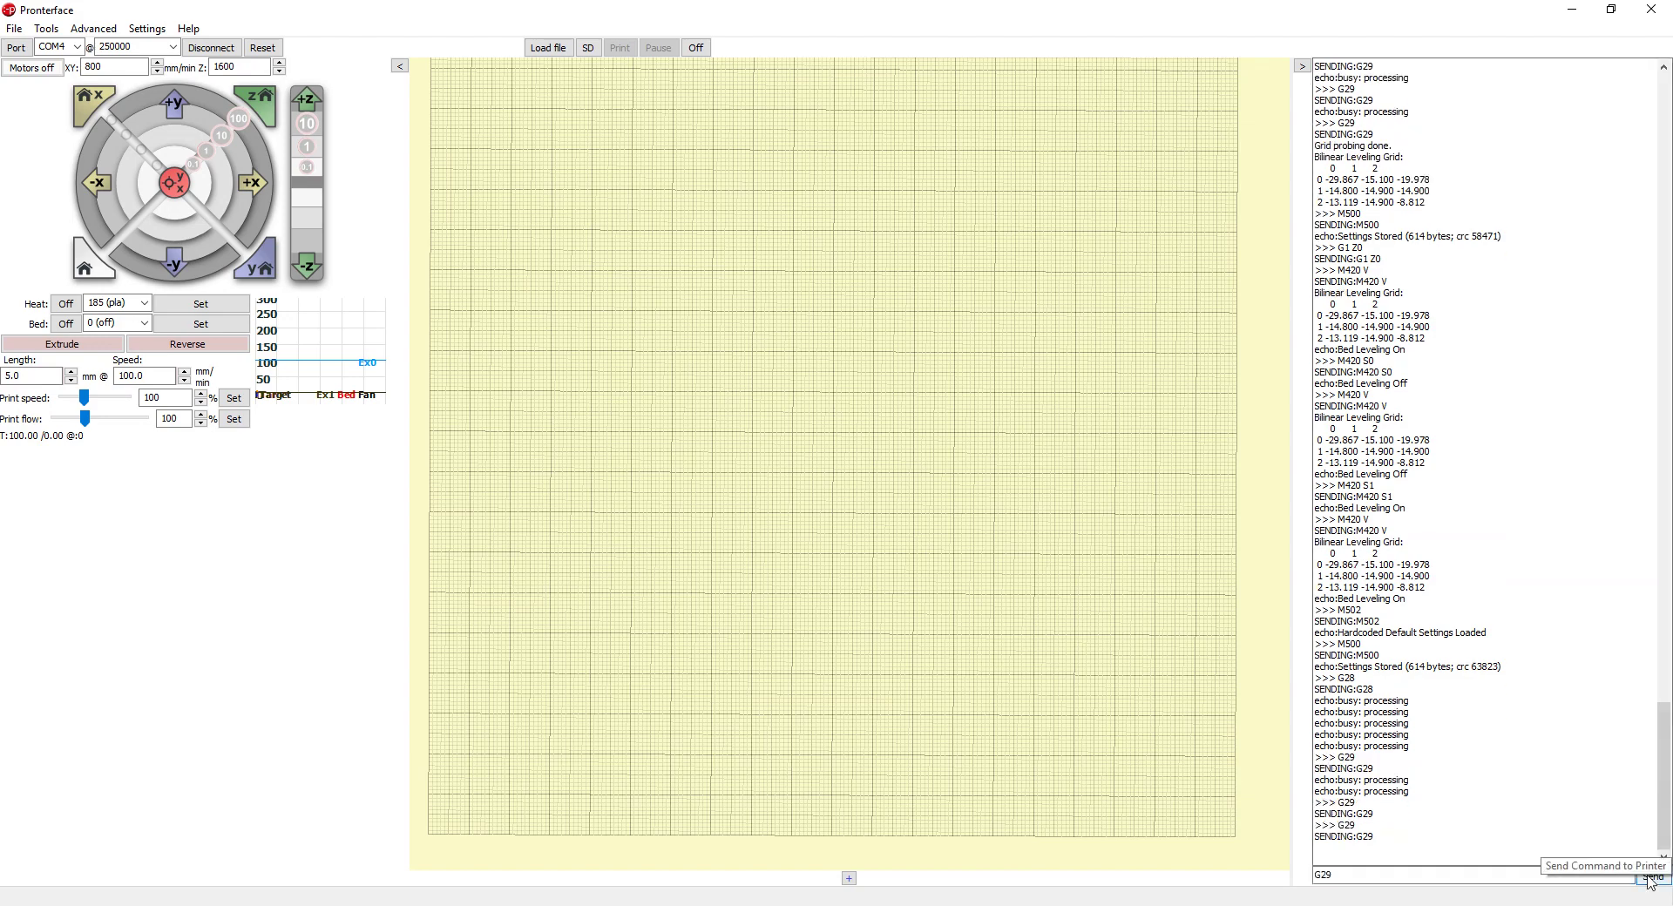
click(1650, 878)
click(1651, 878)
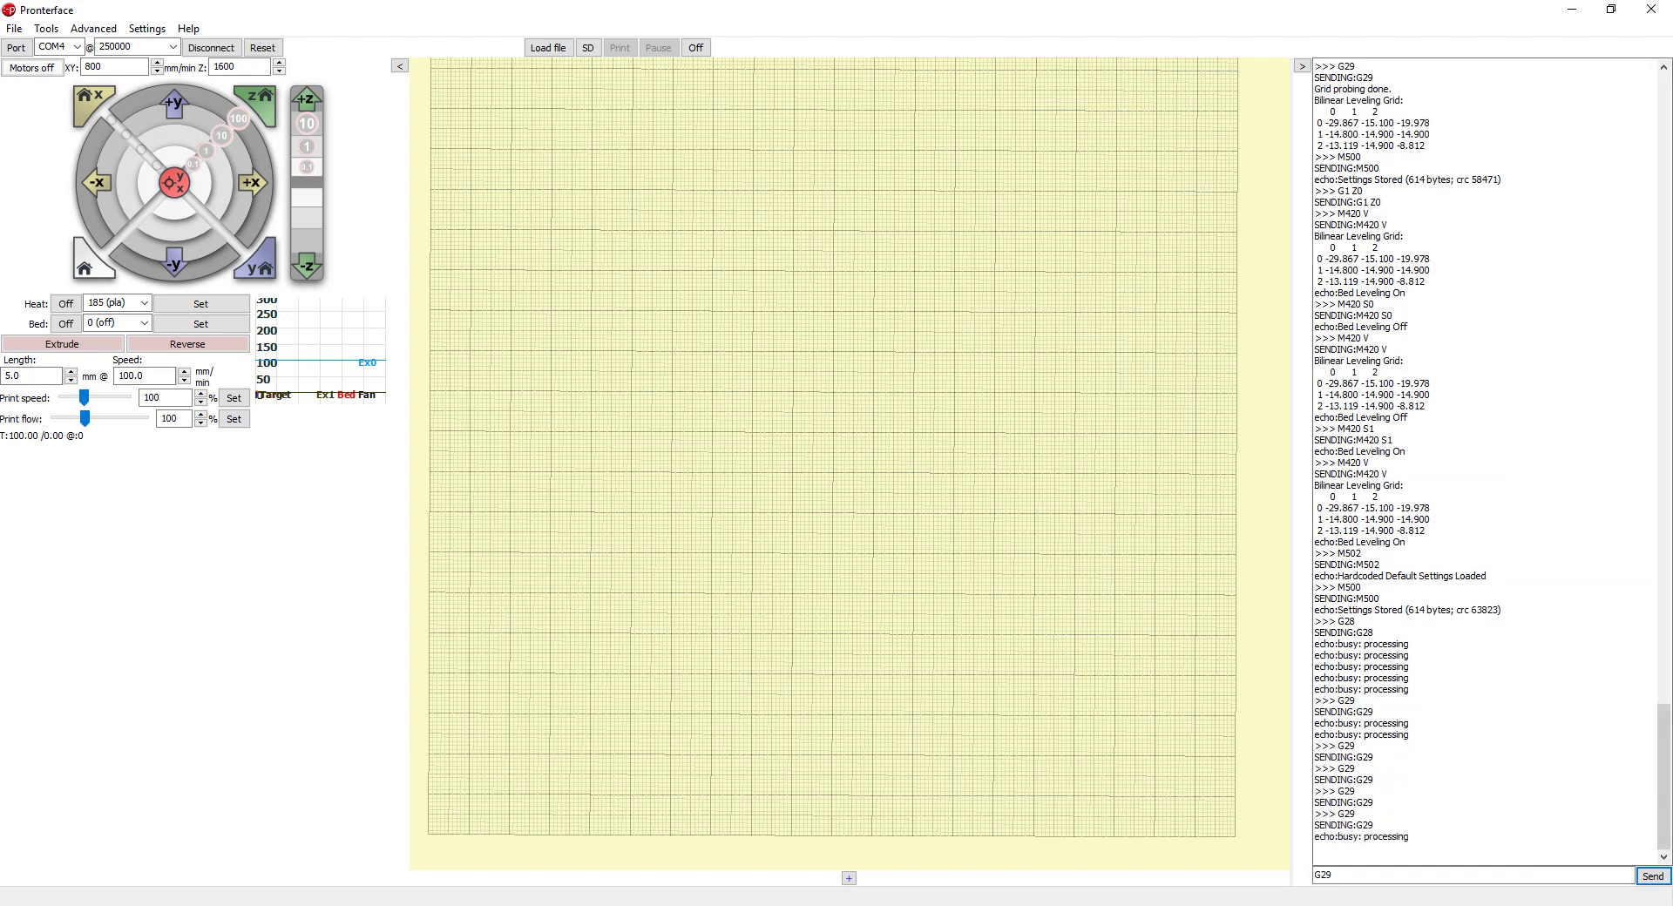
click(1651, 878)
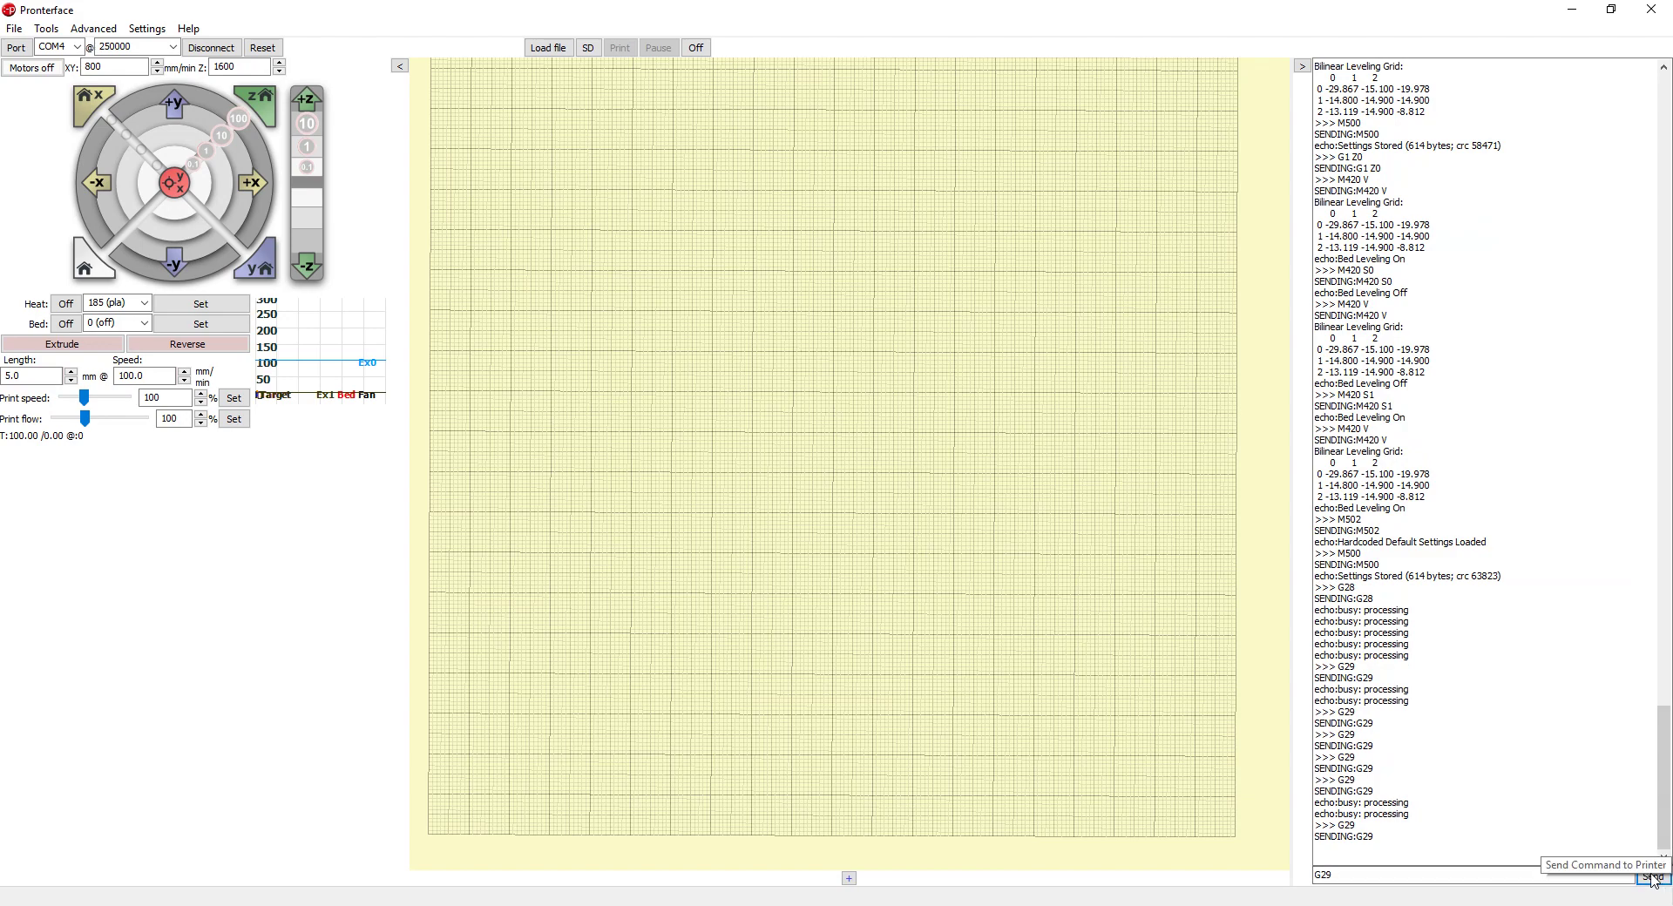
Send M500 to save the second leveling grid to the printer's stored settings.
drag(1322, 875, 1354, 877)
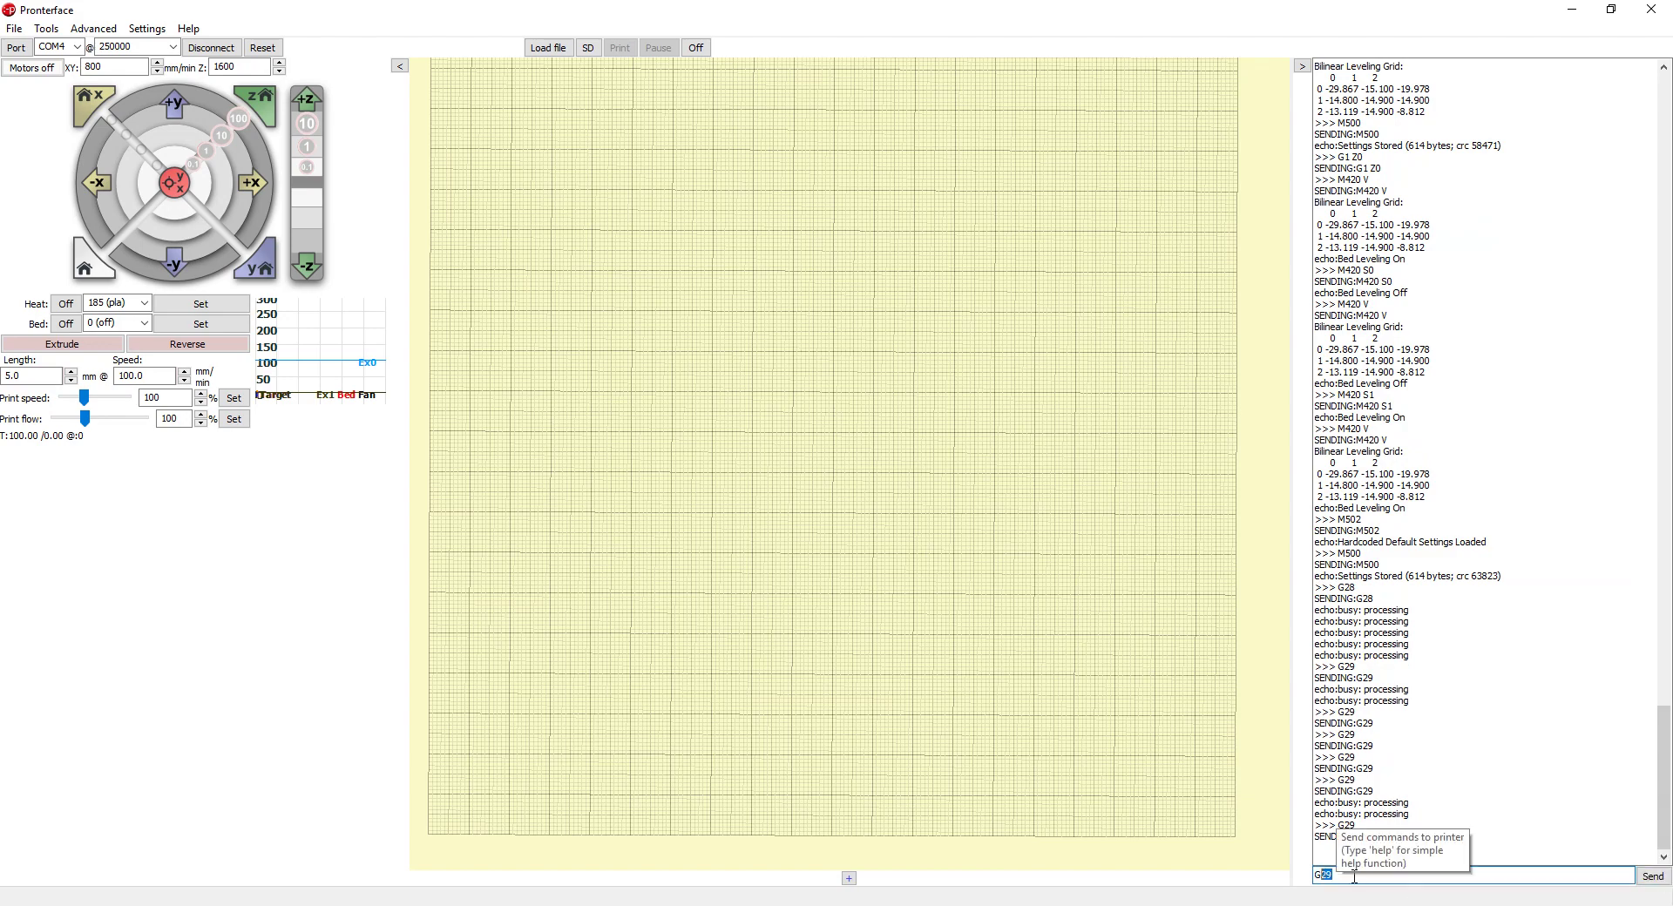
click(1354, 878)
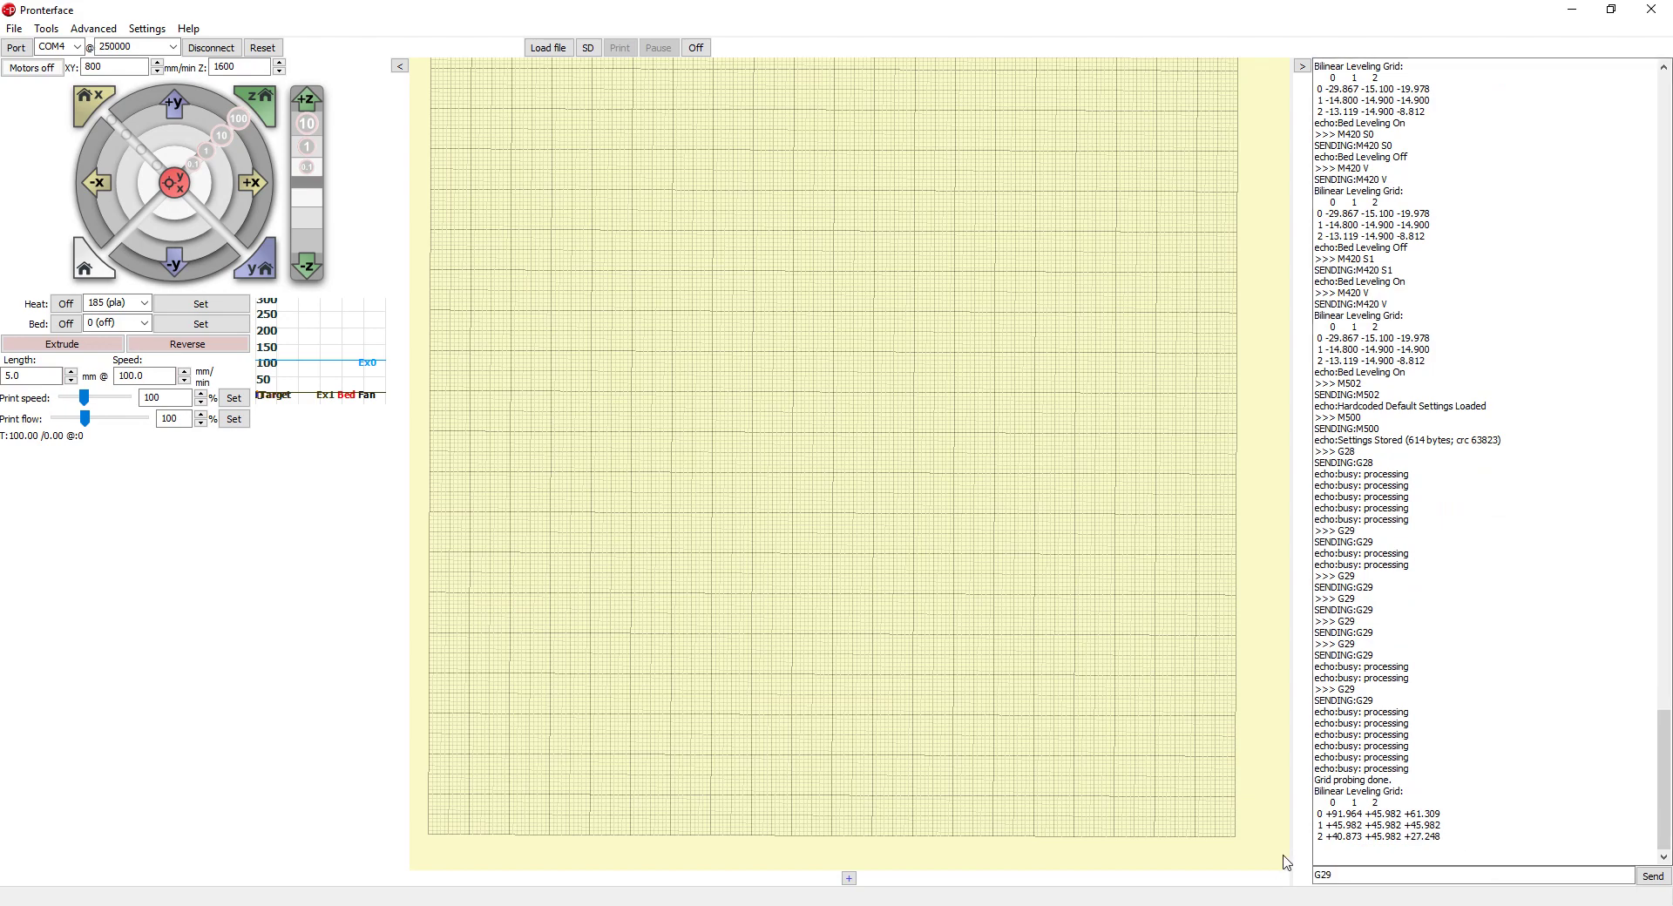
double_click(1349, 877)
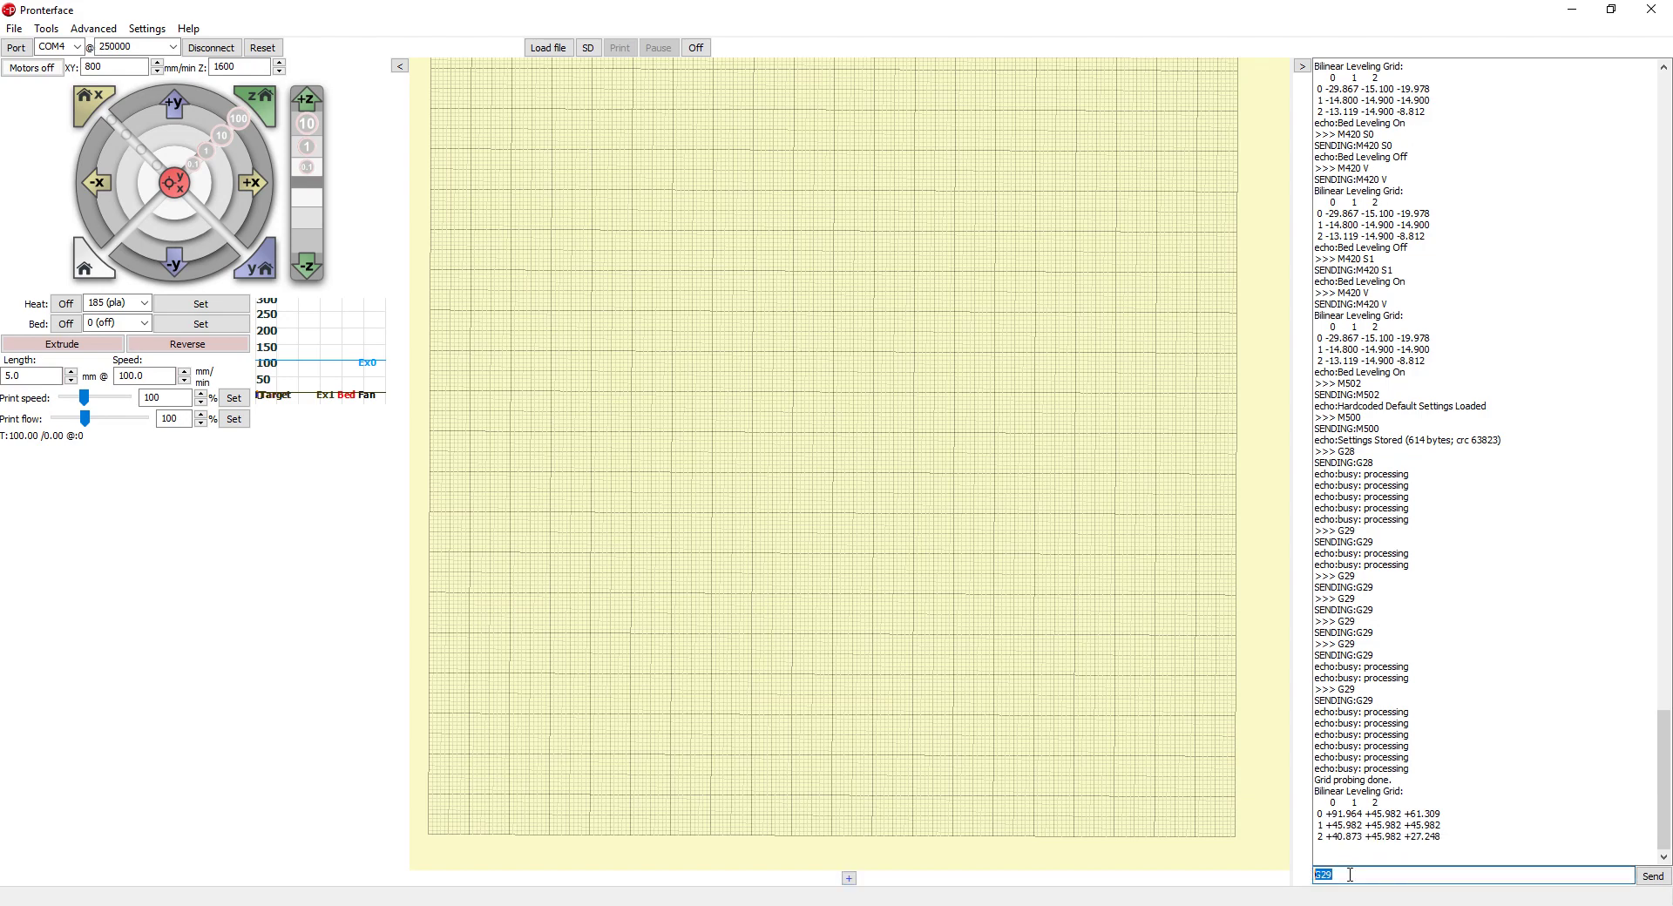
text(M500)
key(Return)
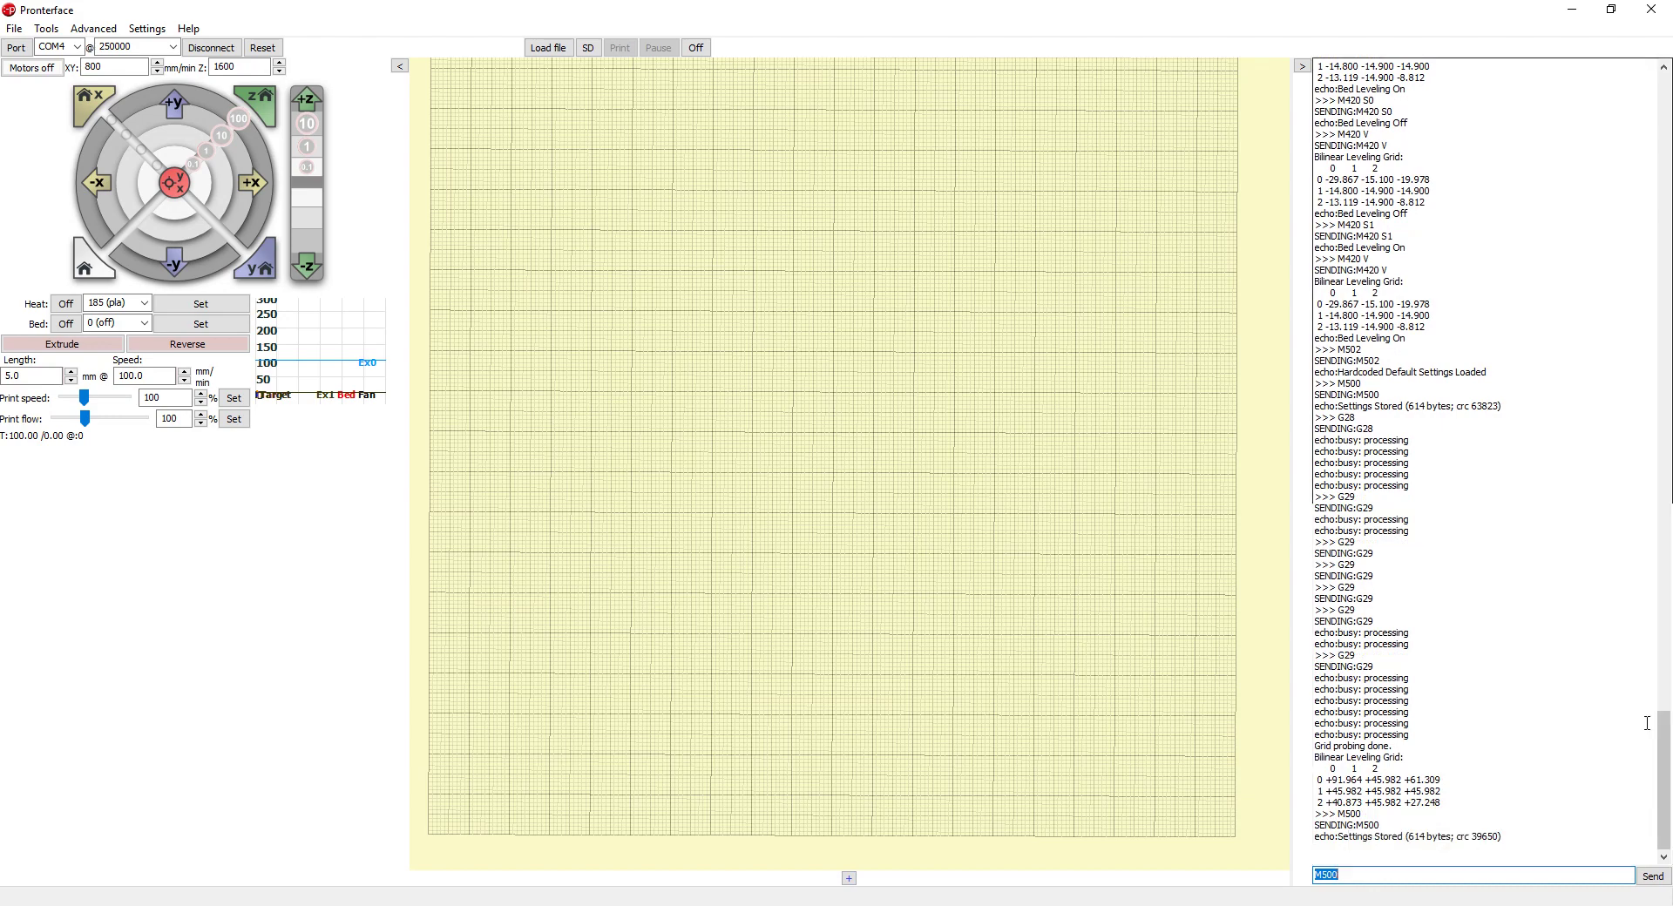
drag(1464, 814, 1371, 848)
click(1372, 838)
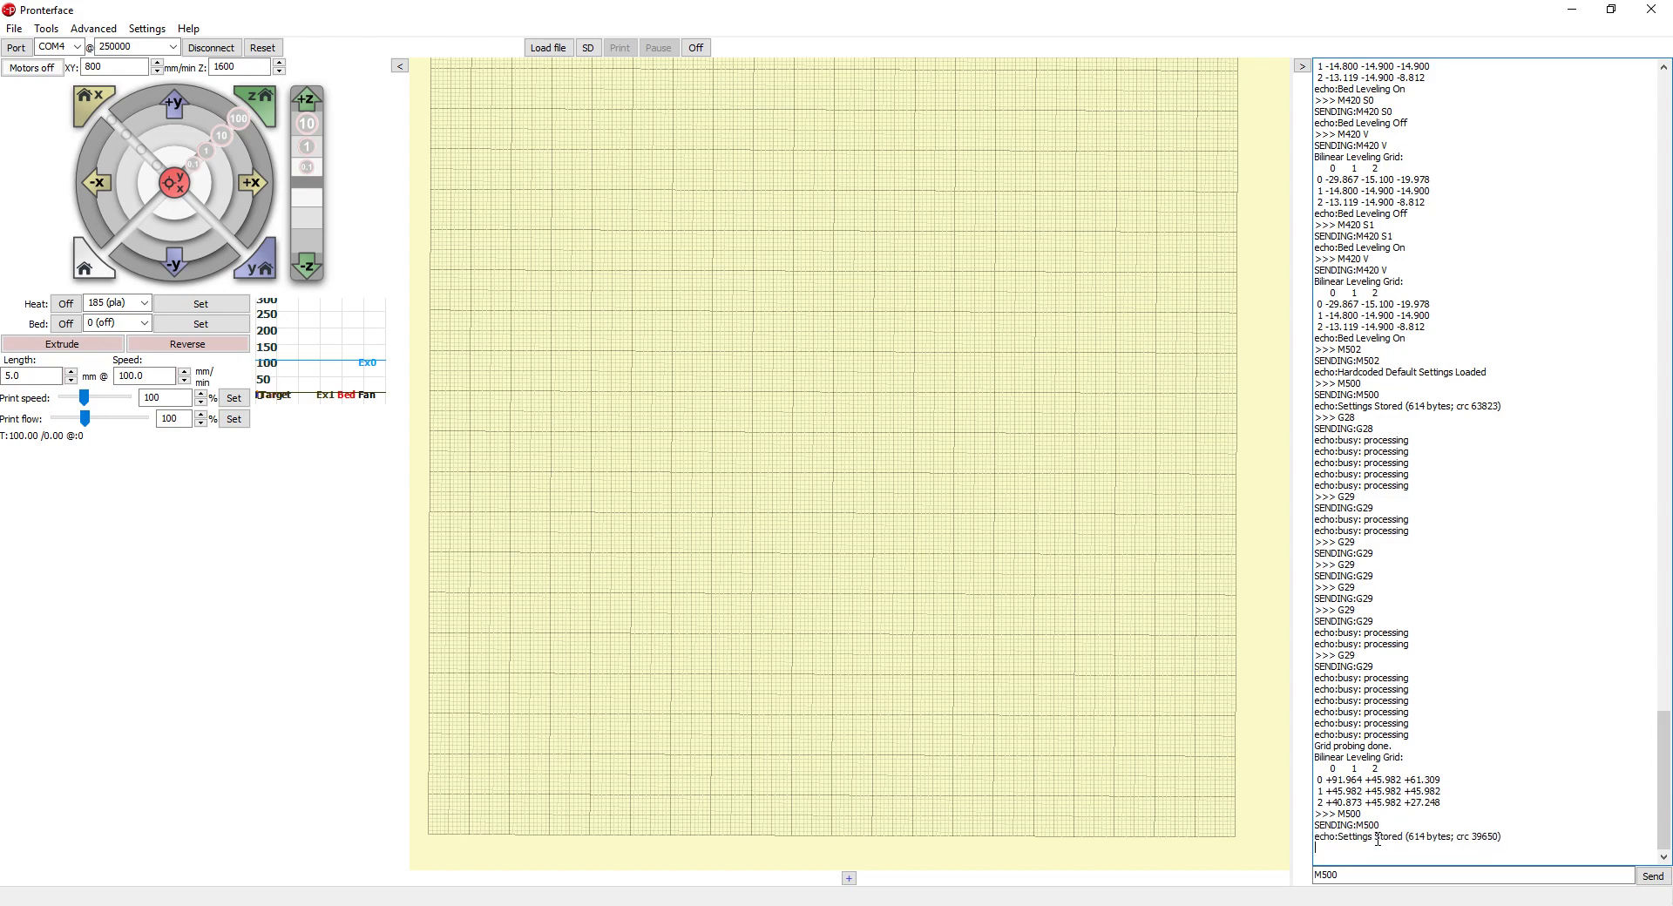